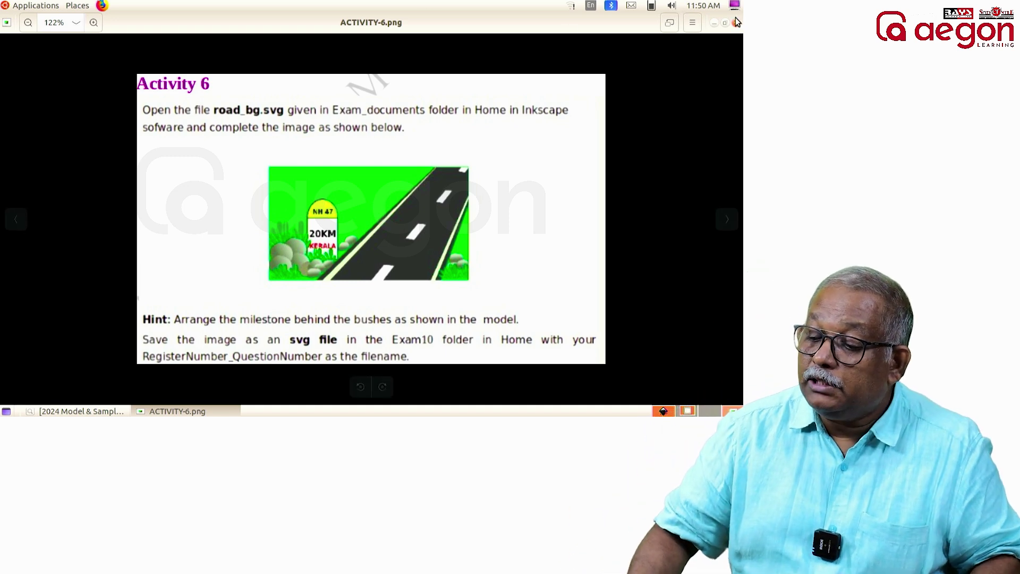
- Close the activity image and launch the Inkscape vector graphics editor
{"action": "left_click", "coordinate": [735, 22]}
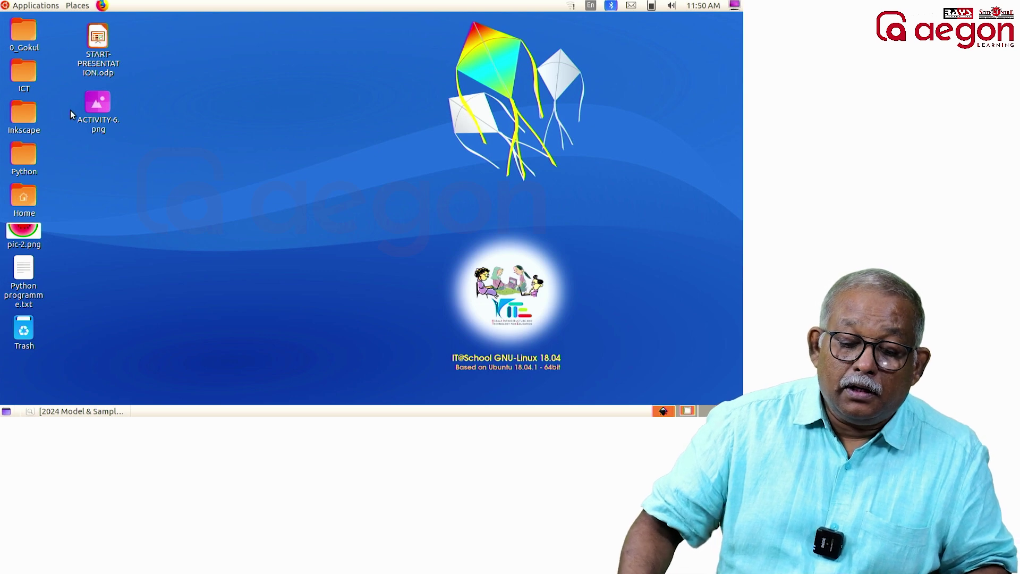
{"action": "left_click", "coordinate": [43, 8]}
{"action": "mouse_move", "coordinate": [35, 52]}
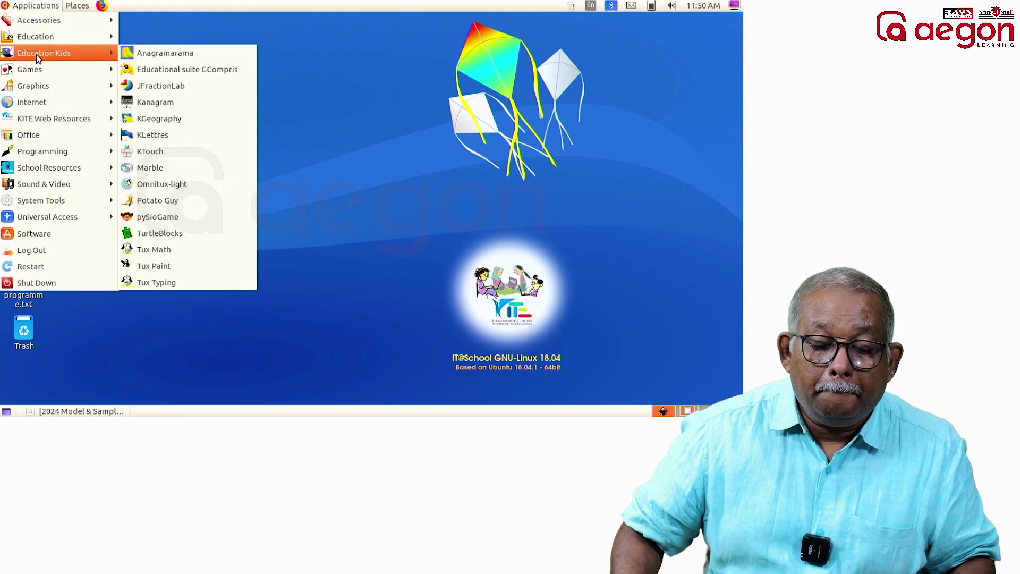
{"action": "mouse_move", "coordinate": [32, 84]}
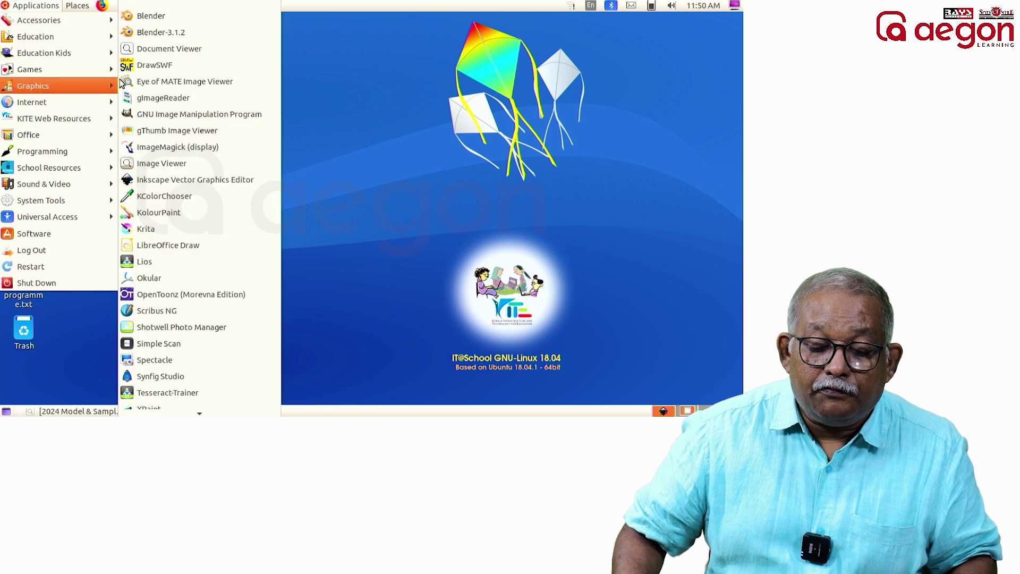
{"action": "left_click", "coordinate": [183, 182]}
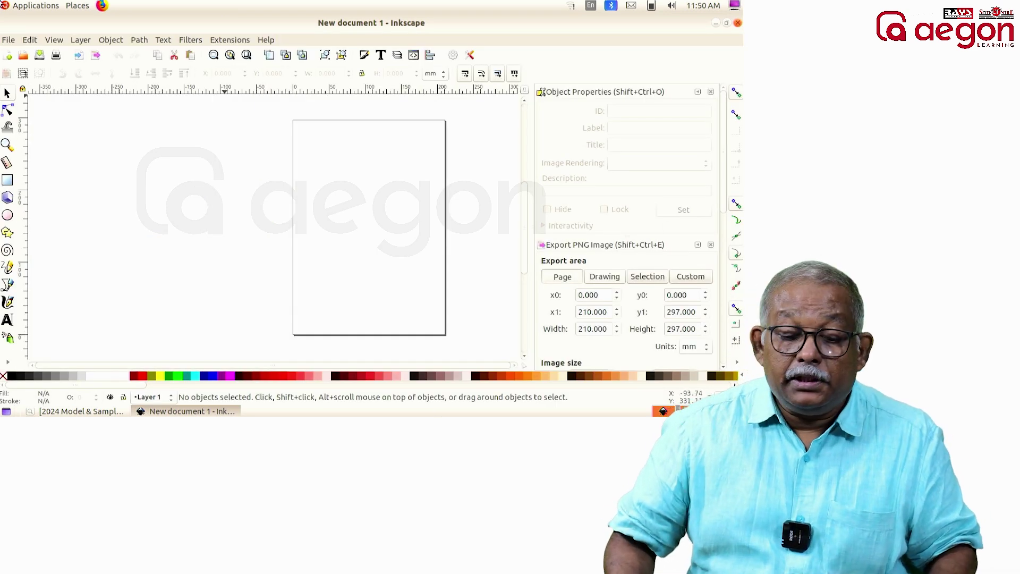
- Hide the page border of the new document through its document properties
{"action": "left_click", "coordinate": [8, 40]}
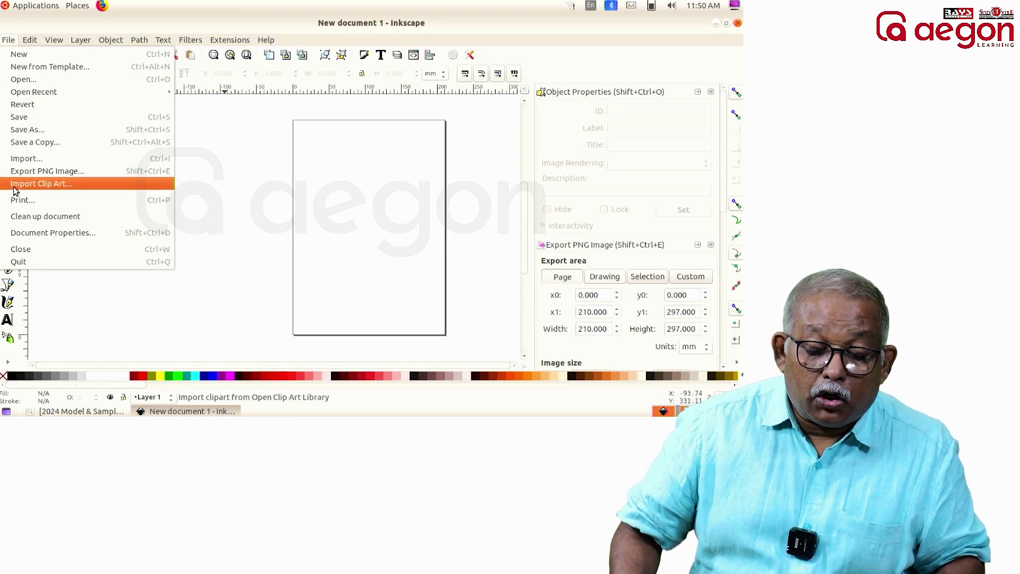
{"action": "left_click", "coordinate": [33, 234]}
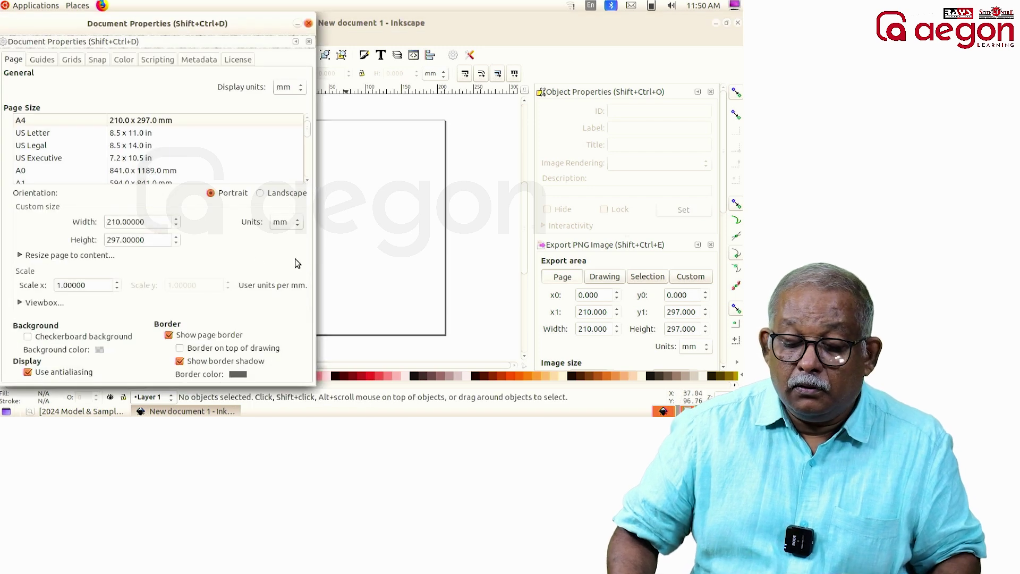
{"action": "left_click", "coordinate": [168, 335]}
{"action": "left_click", "coordinate": [308, 24]}
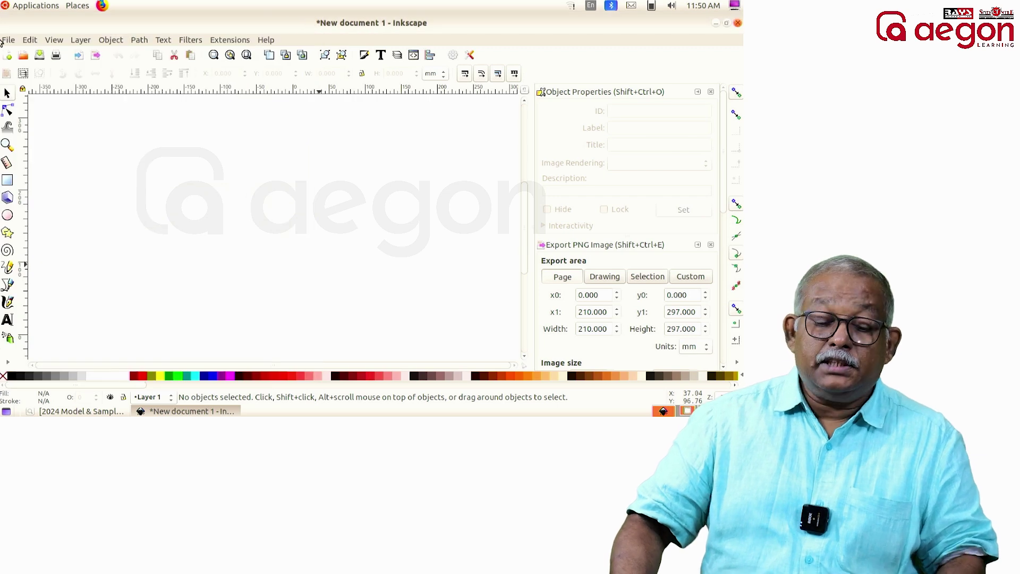
- Open road_bg.svg from the Exam_documents folder
{"action": "left_click", "coordinate": [9, 40]}
{"action": "left_click", "coordinate": [26, 84]}
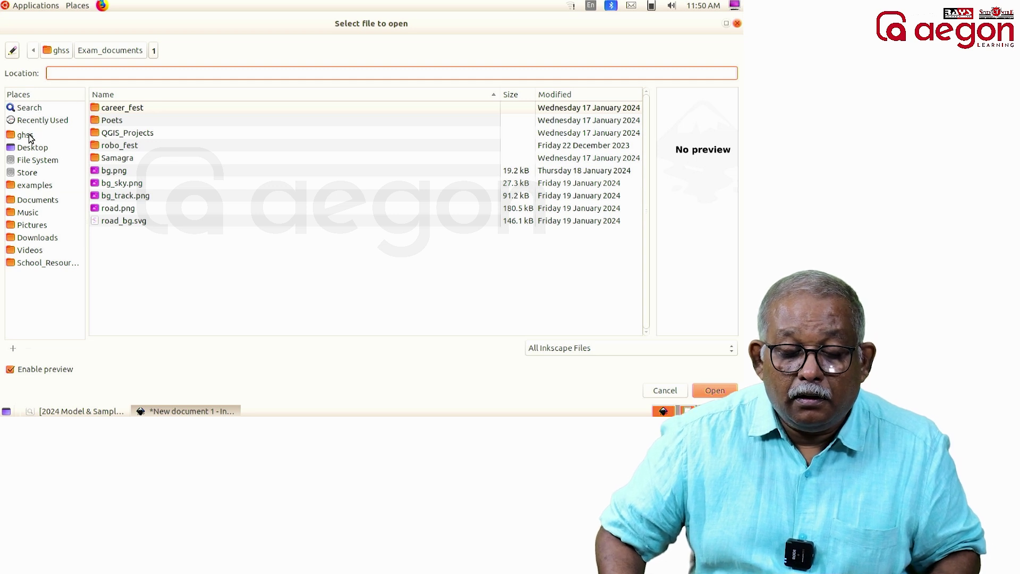
{"action": "left_click", "coordinate": [139, 225]}
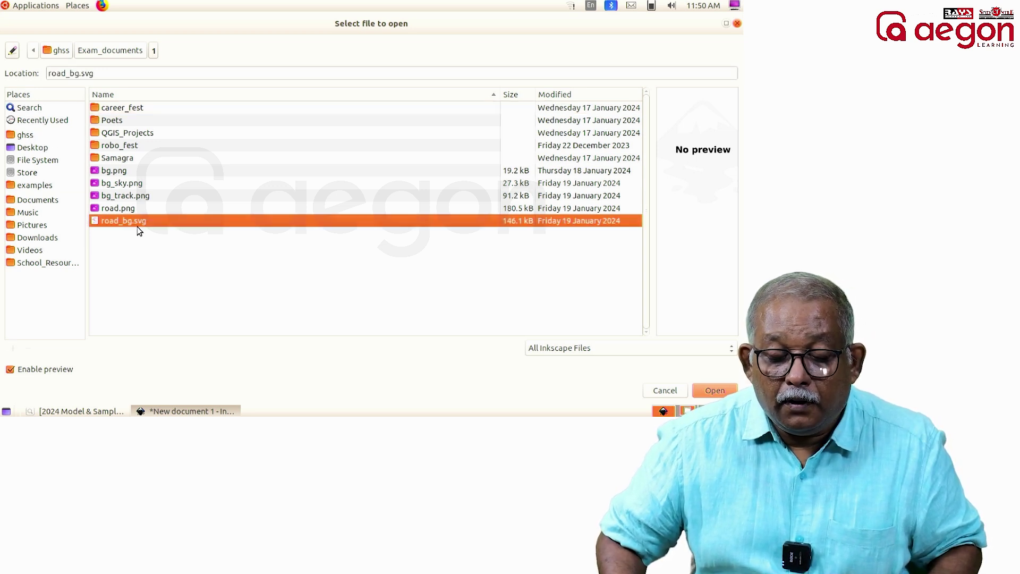
{"action": "left_click", "coordinate": [725, 392]}
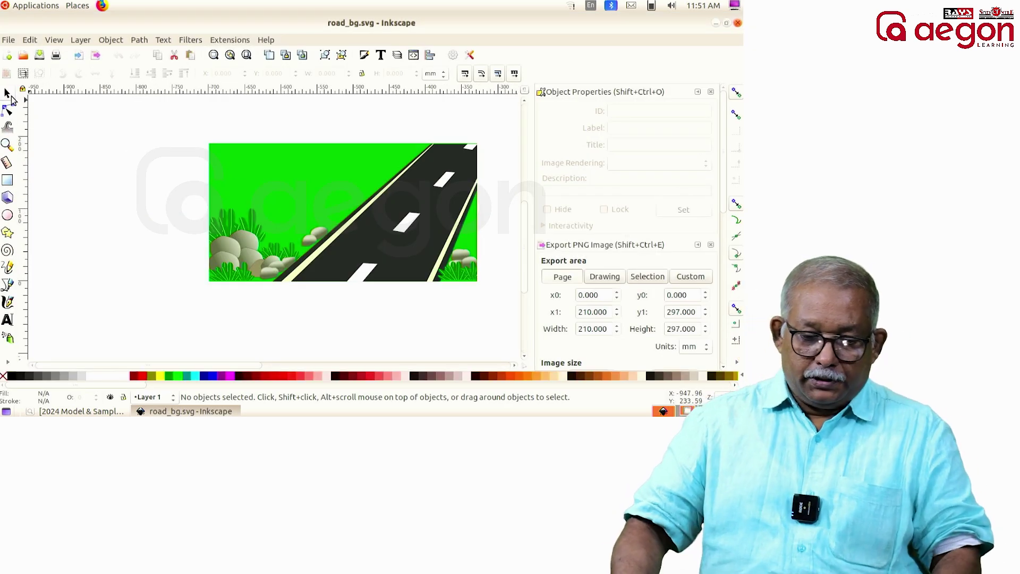
- Select all objects of the road picture together, shift them down and to the left on the canvas, and deselect them
{"action": "left_click_drag", "start_coordinate": [161, 120], "coordinate": [508, 334]}
{"action": "left_click_drag", "start_coordinate": [363, 235], "coordinate": [284, 262]}
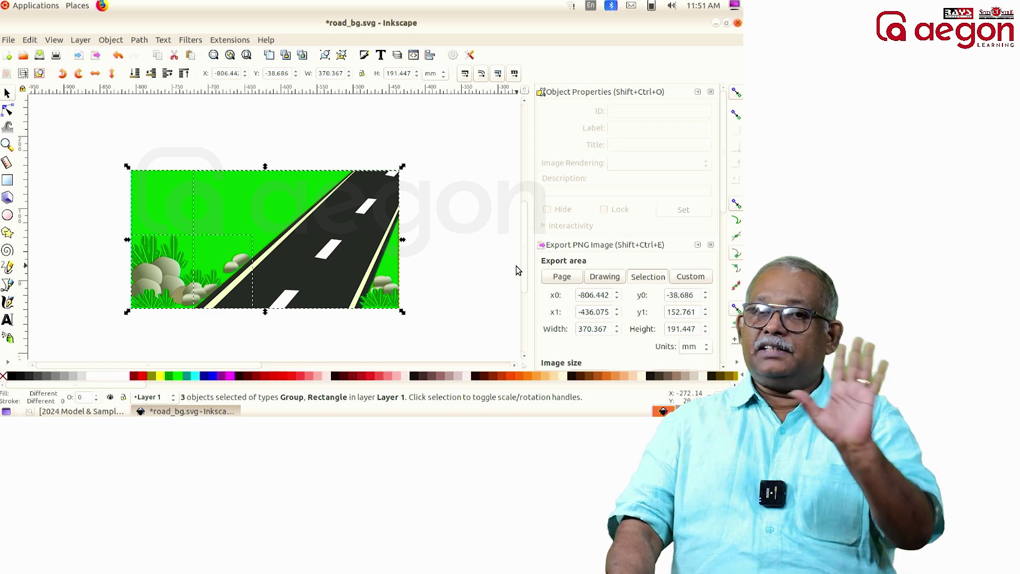
{"action": "left_click", "coordinate": [476, 198]}
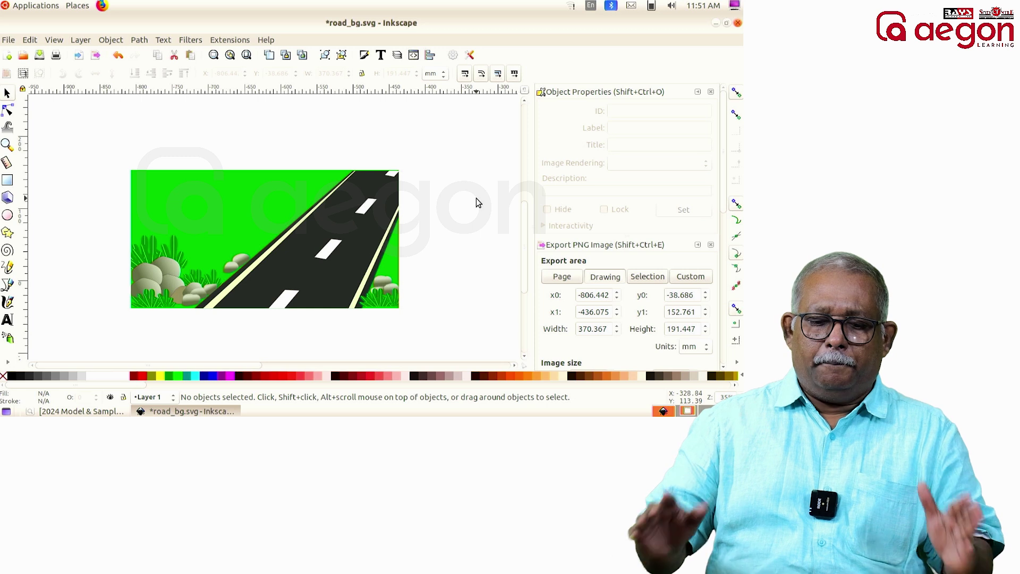
- Draw a rectangle about 64 by 72 mm on the grass above the bushes, narrow it to about 56 mm and shift it slightly
{"action": "left_click", "coordinate": [7, 182]}
{"action": "left_click_drag", "start_coordinate": [195, 201], "coordinate": [242, 256]}
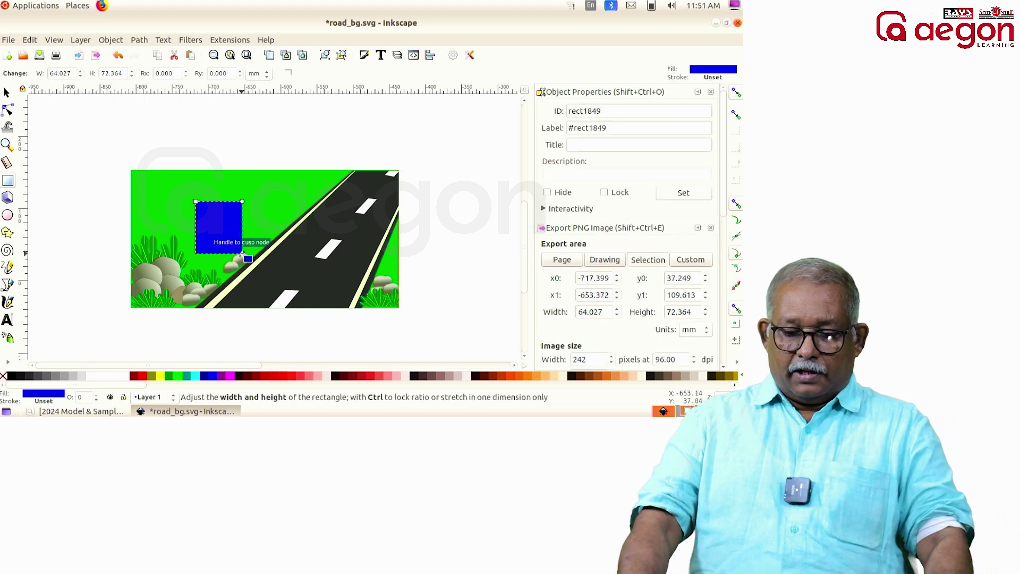
{"action": "left_click", "coordinate": [7, 92]}
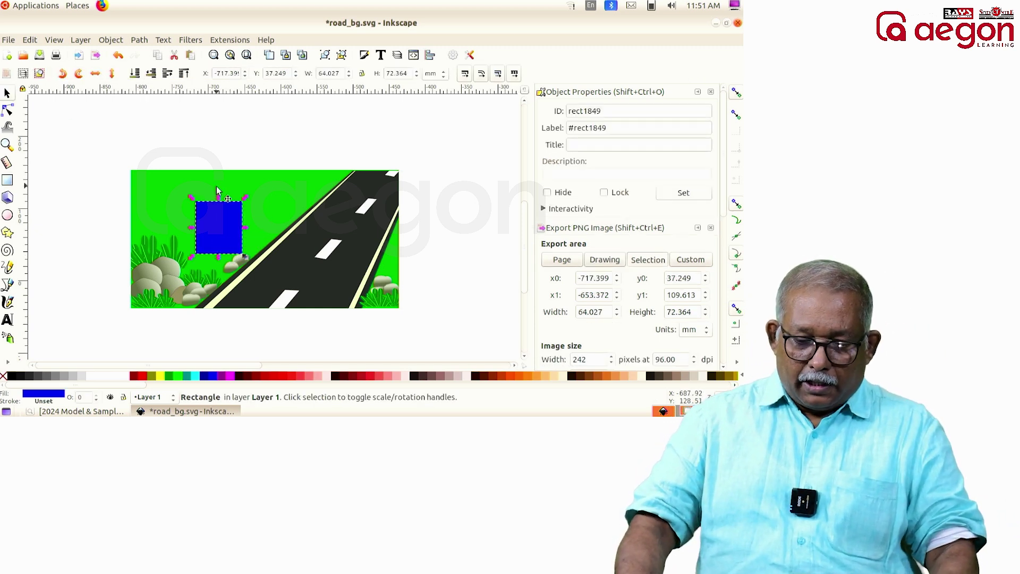
{"action": "left_click_drag", "start_coordinate": [233, 224], "coordinate": [233, 215]}
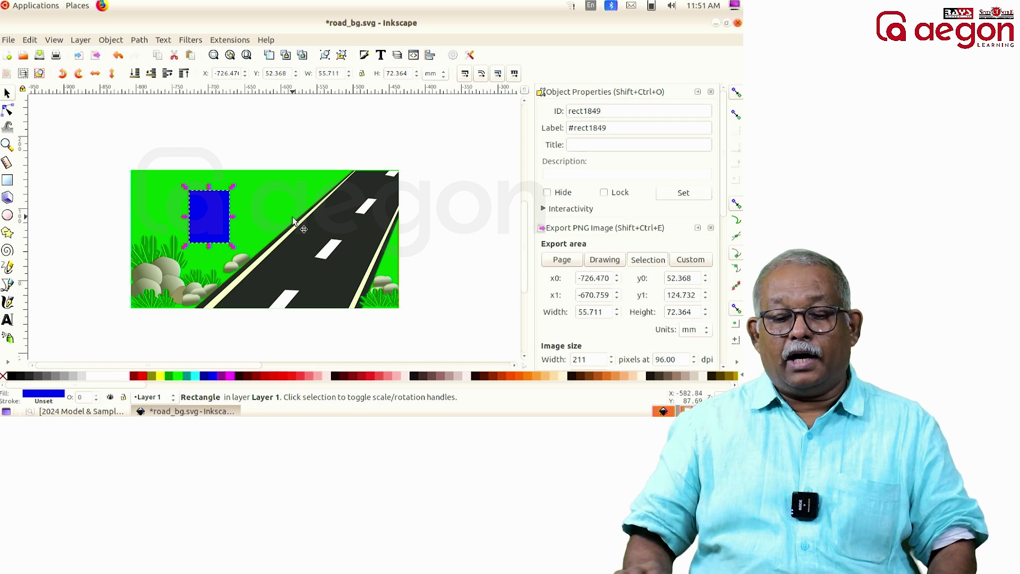
- Remove the rectangle's fill and give it a flat black stroke
{"action": "left_click", "coordinate": [111, 40]}
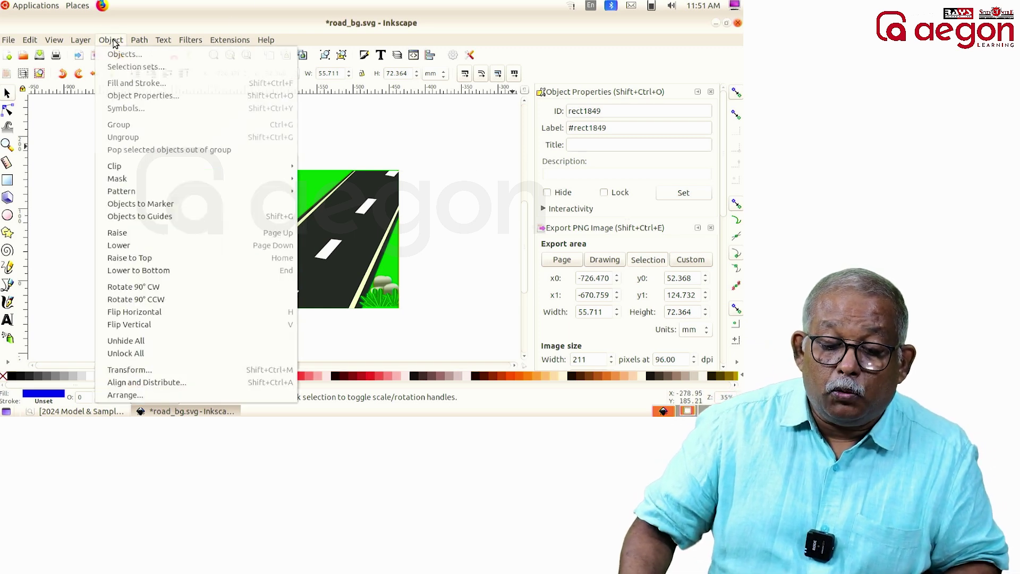
{"action": "left_click", "coordinate": [132, 83]}
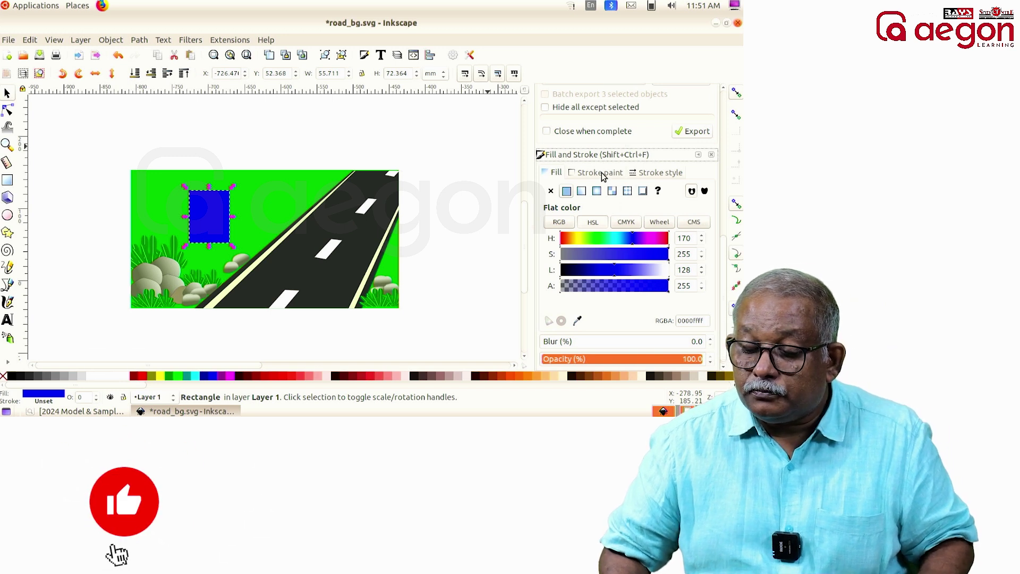
{"action": "left_click", "coordinate": [550, 193]}
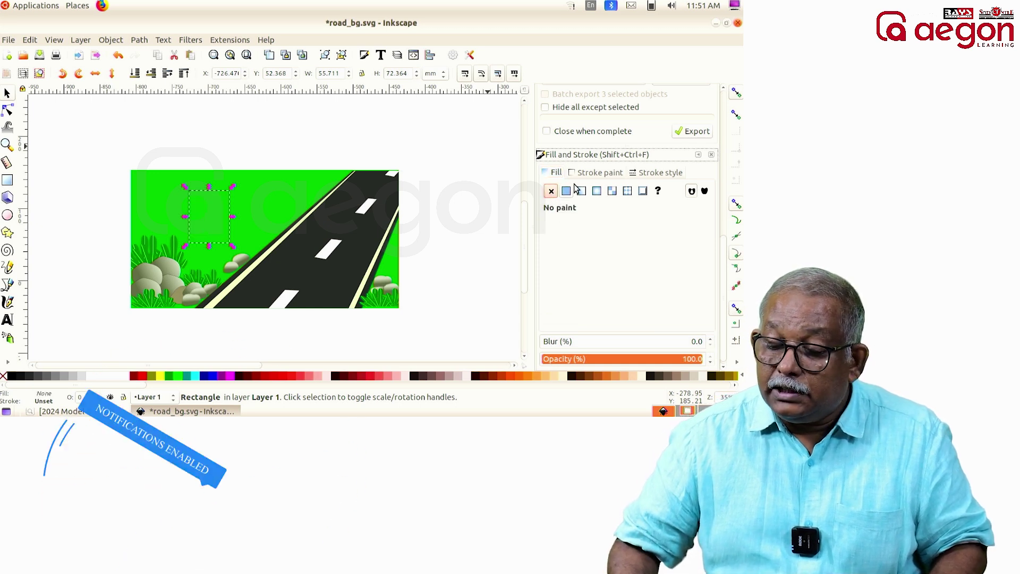
{"action": "left_click", "coordinate": [597, 172]}
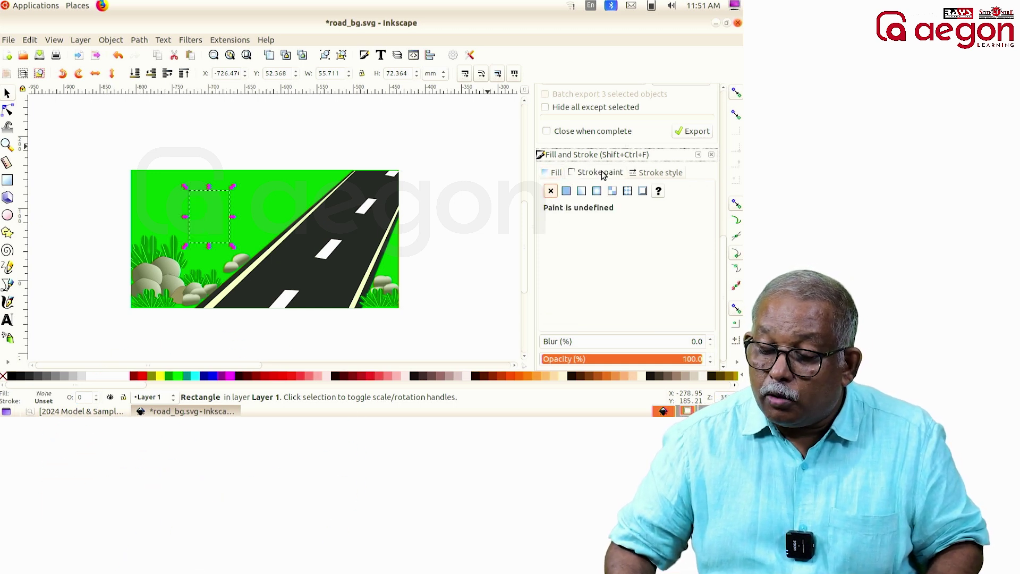
{"action": "left_click", "coordinate": [565, 193]}
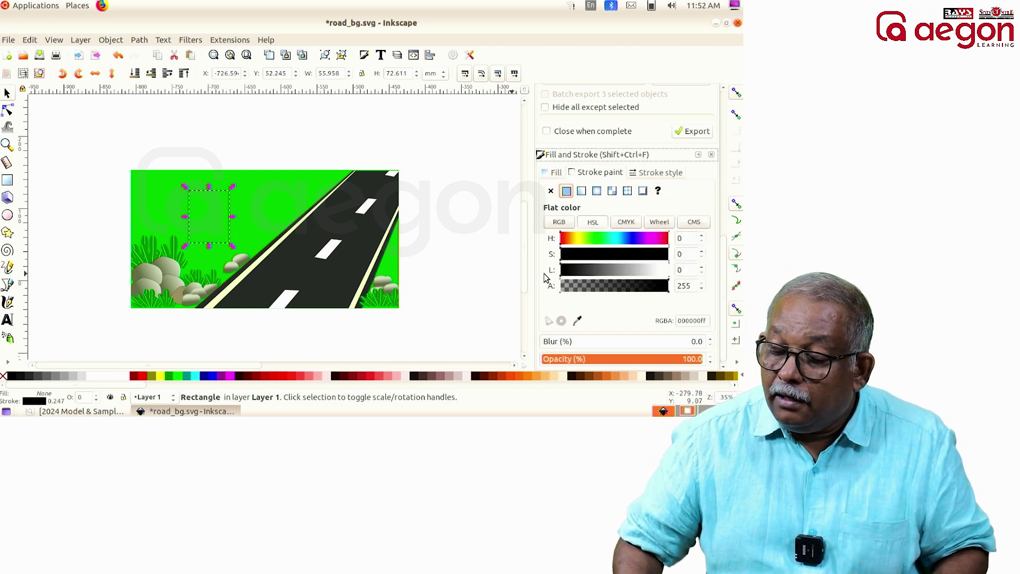
- Set the rectangle's stroke width to 2.247 mm
{"action": "left_click", "coordinate": [655, 173]}
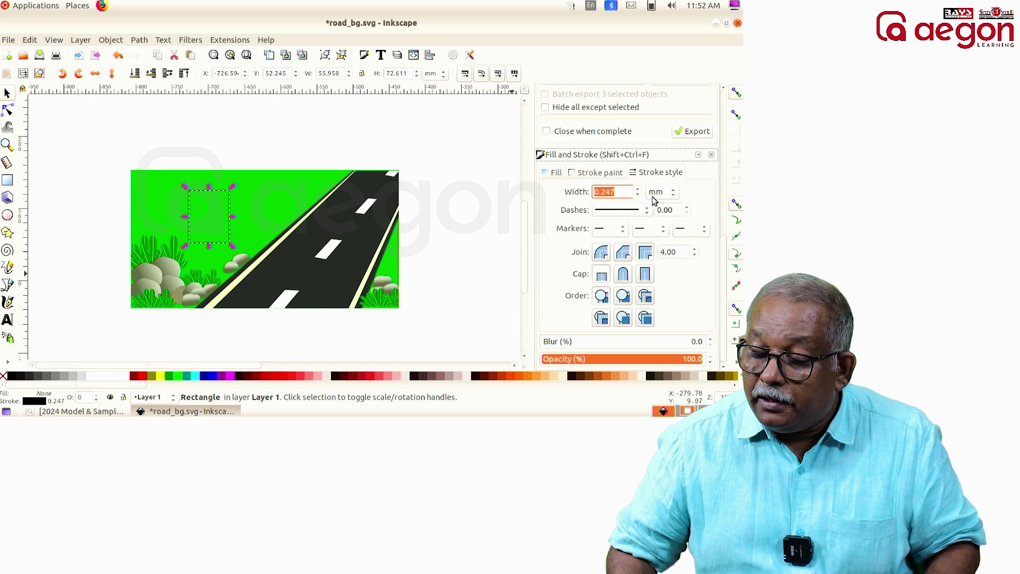
{"action": "left_click", "coordinate": [639, 189]}
{"action": "left_click", "coordinate": [639, 189]}
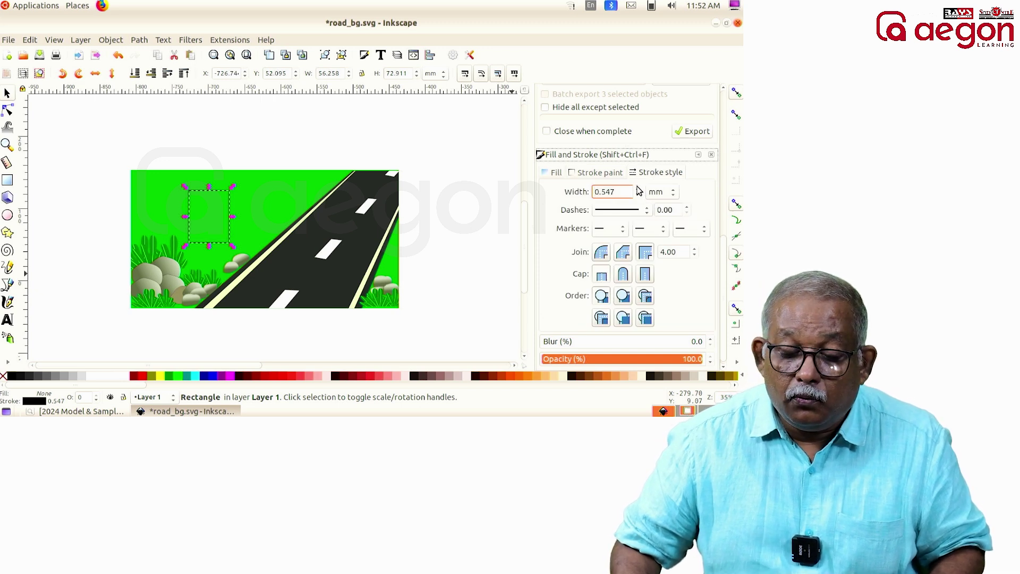
{"action": "left_click", "coordinate": [639, 189]}
{"action": "left_click", "coordinate": [639, 189]}
{"action": "left_click", "coordinate": [638, 189]}
{"action": "left_click", "coordinate": [638, 189]}
{"action": "left_click", "coordinate": [639, 188]}
{"action": "left_click", "coordinate": [639, 189]}
{"action": "left_click", "coordinate": [639, 189]}
{"action": "left_click", "coordinate": [639, 189]}
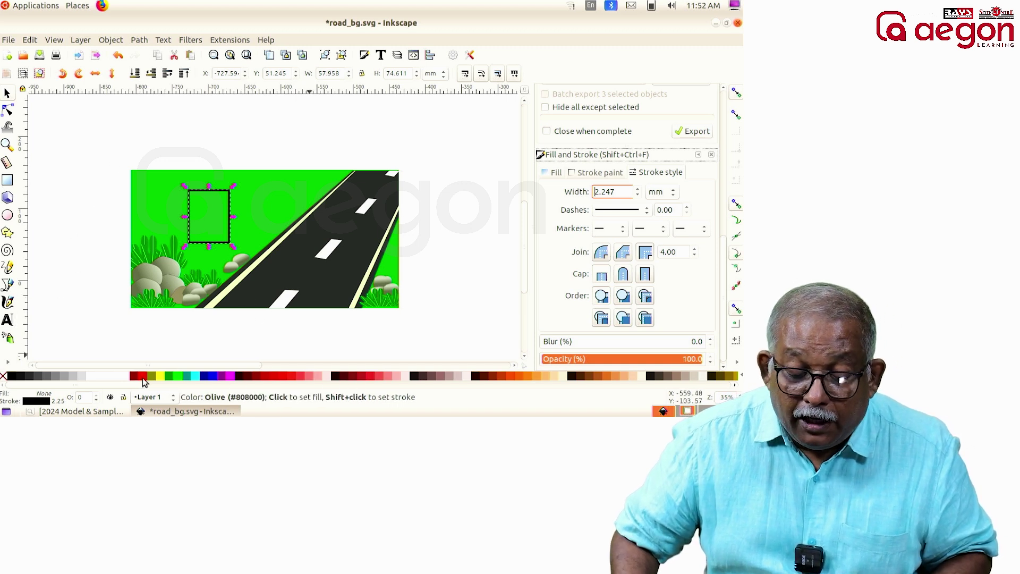
- Fill the rectangle with white, narrow it to about 53 mm and move it down closer to the bushes
{"action": "left_click", "coordinate": [125, 379]}
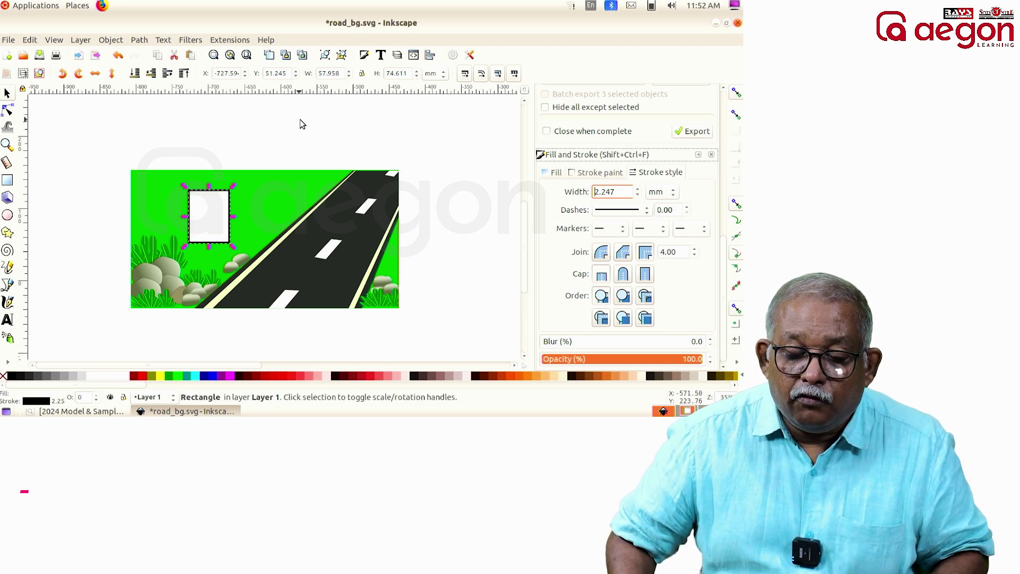
{"action": "left_click", "coordinate": [306, 140]}
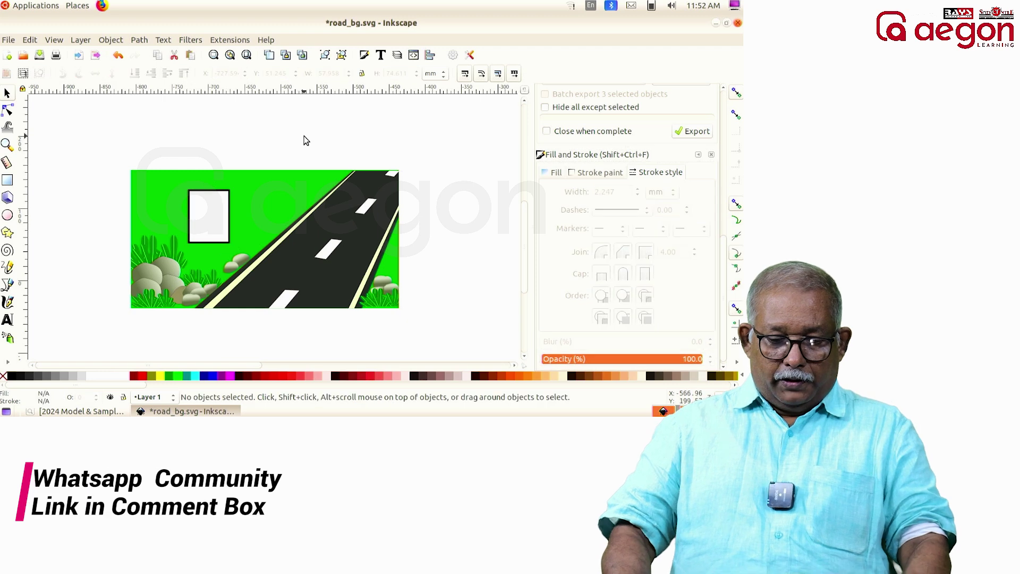
{"action": "left_click", "coordinate": [211, 218]}
{"action": "mouse_move", "coordinate": [211, 218]}
{"action": "left_mouse_down"}
{"action": "mouse_move", "coordinate": [203, 227]}
{"action": "mouse_move", "coordinate": [223, 225]}
{"action": "left_mouse_up"}
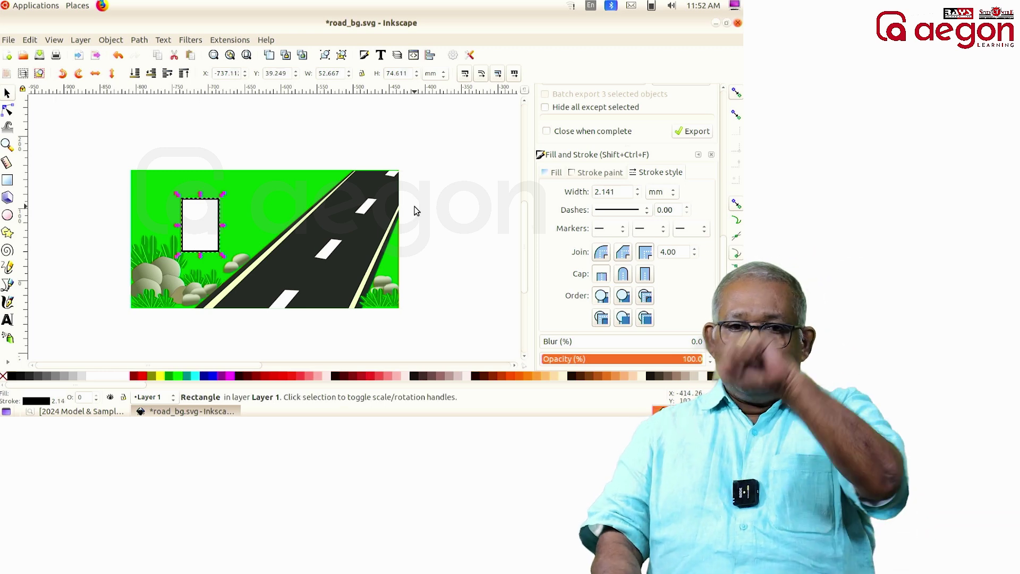
- Draw an upper half-ellipse with radii of about 32.5 and 26 mm above the picture, using a 180 degree start and 360 degree end
{"action": "left_click", "coordinate": [8, 215]}
{"action": "left_click_drag", "start_coordinate": [217, 73], "coordinate": [158, 72]}
{"action": "type", "text": "1"}
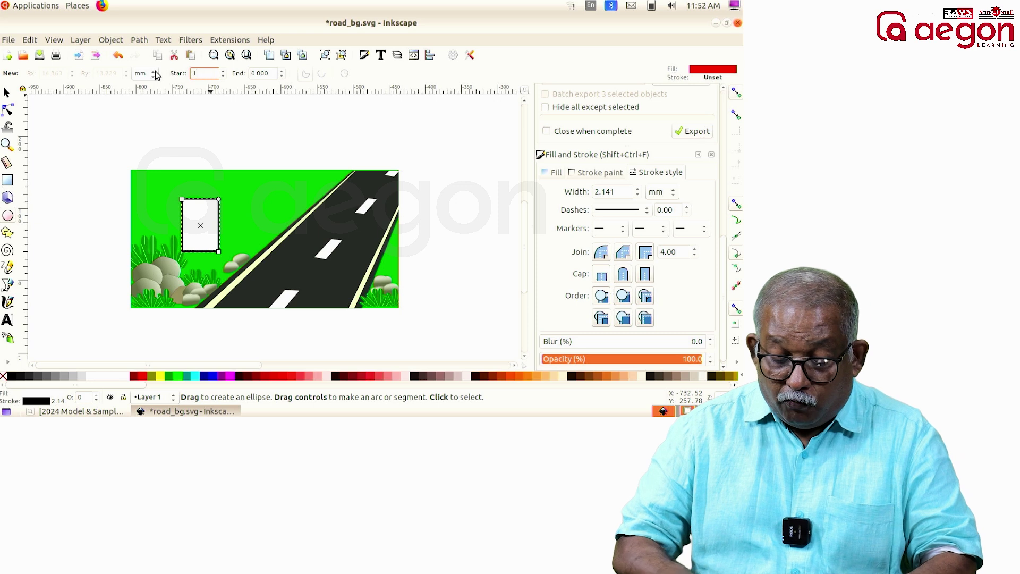
{"action": "type", "text": "80"}
{"action": "key", "text": "Tab"}
{"action": "type", "text": "3"}
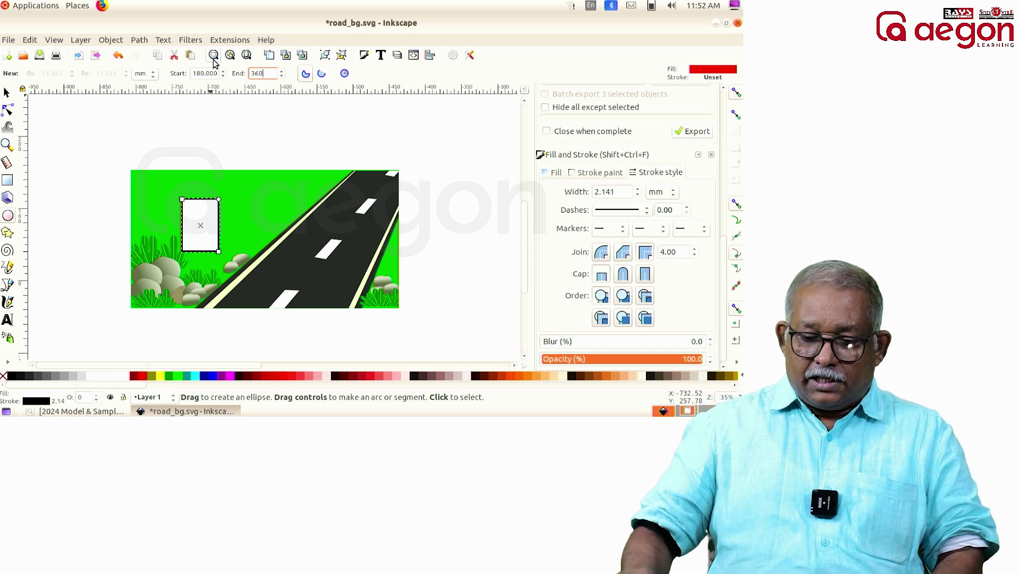
{"action": "type", "text": "60"}
{"action": "left_click_drag", "start_coordinate": [179, 117], "coordinate": [226, 155]}
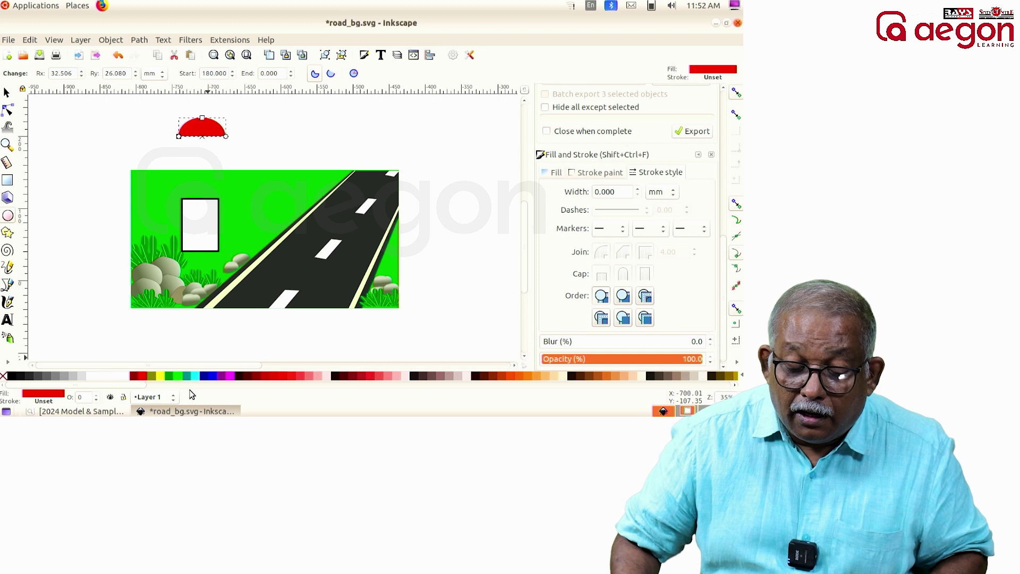
- Try two pale yellow shades from the colour palette as the half-ellipse's fill
{"action": "left_click_drag", "start_coordinate": [134, 386], "coordinate": [227, 386]}
{"action": "left_click", "coordinate": [227, 379]}
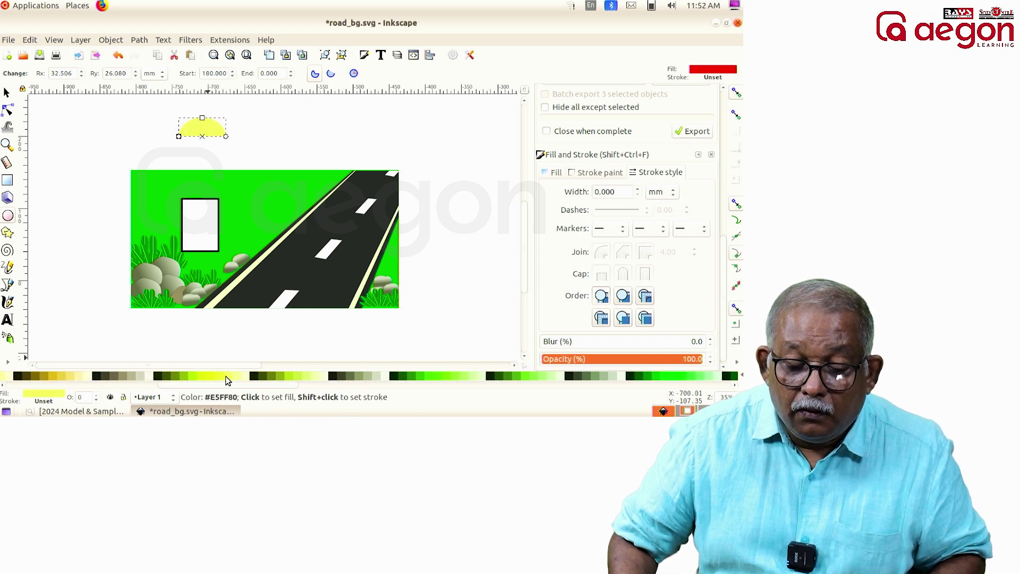
{"action": "left_click_drag", "start_coordinate": [286, 384], "coordinate": [239, 387]}
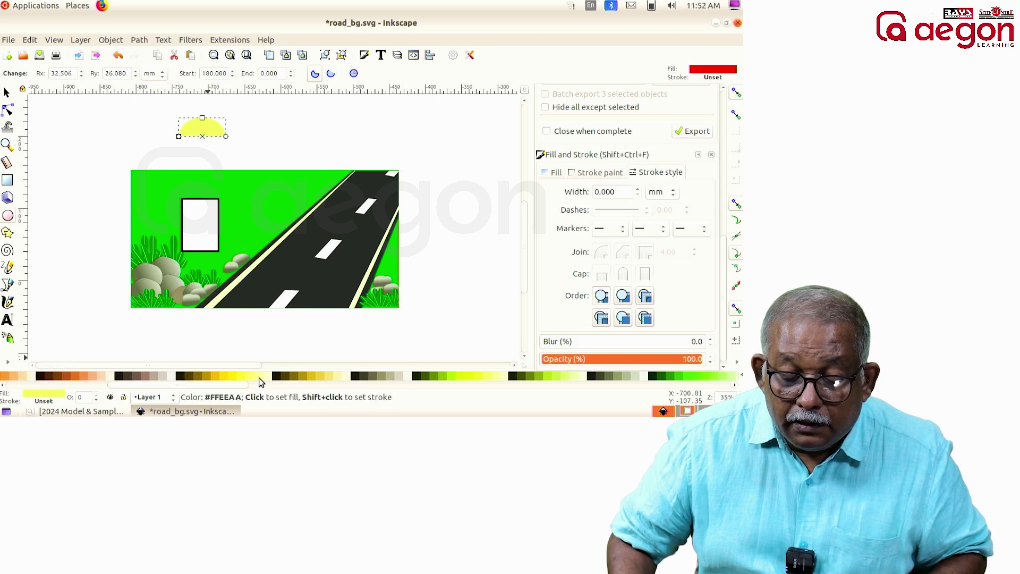
{"action": "left_click", "coordinate": [259, 378]}
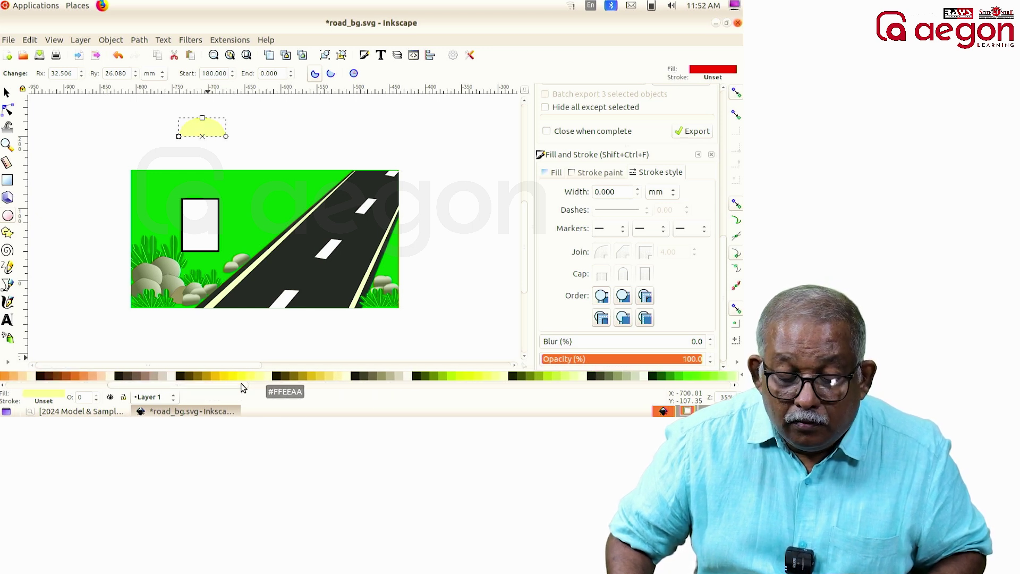
{"action": "left_click_drag", "start_coordinate": [222, 388], "coordinate": [120, 391]}
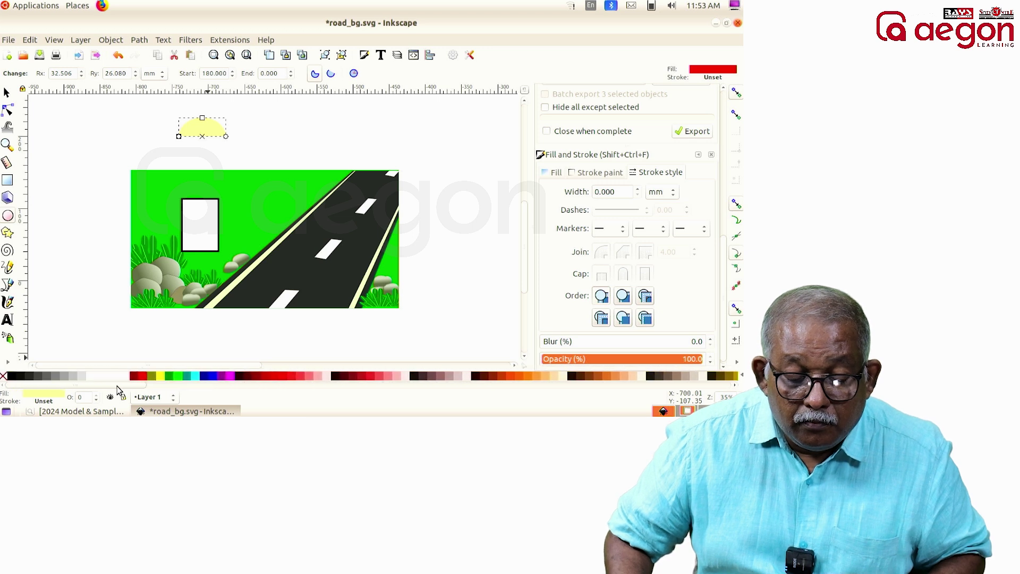
- Try a bright yellow fill and an opacity of 0 on the half-ellipse
{"action": "left_click", "coordinate": [158, 377]}
{"action": "scroll", "coordinate": [159, 378], "scroll_direction": "down", "scroll_amount": 3}
{"action": "left_click_drag", "start_coordinate": [173, 393], "coordinate": [251, 415]}
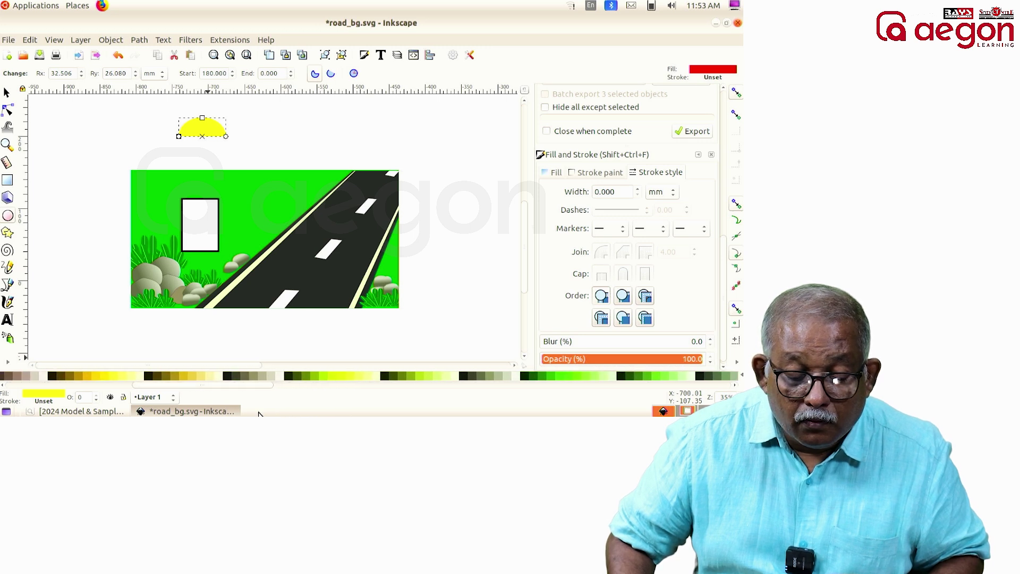
{"action": "left_click", "coordinate": [97, 400]}
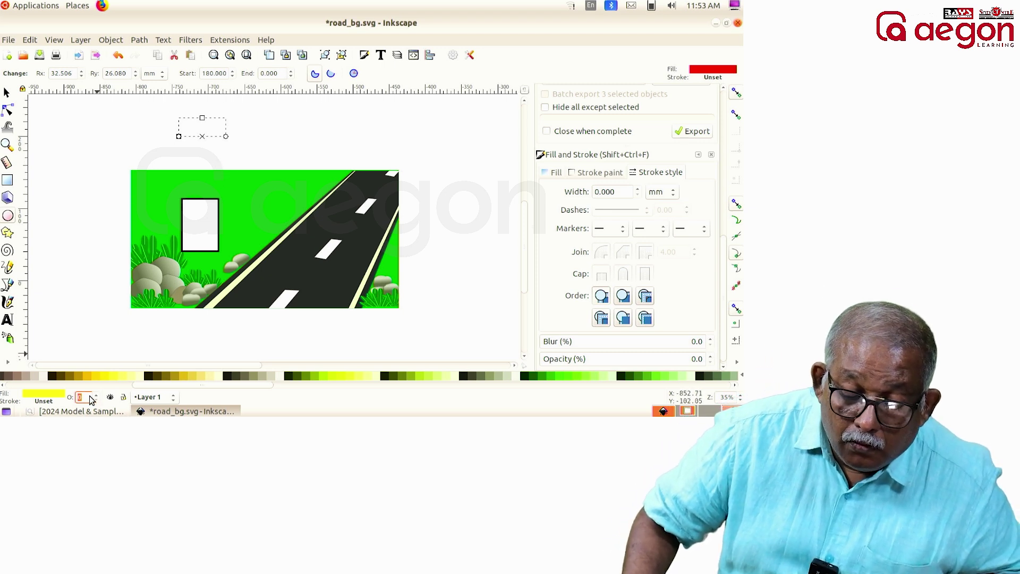
{"action": "left_click", "coordinate": [50, 393]}
{"action": "left_click", "coordinate": [210, 126]}
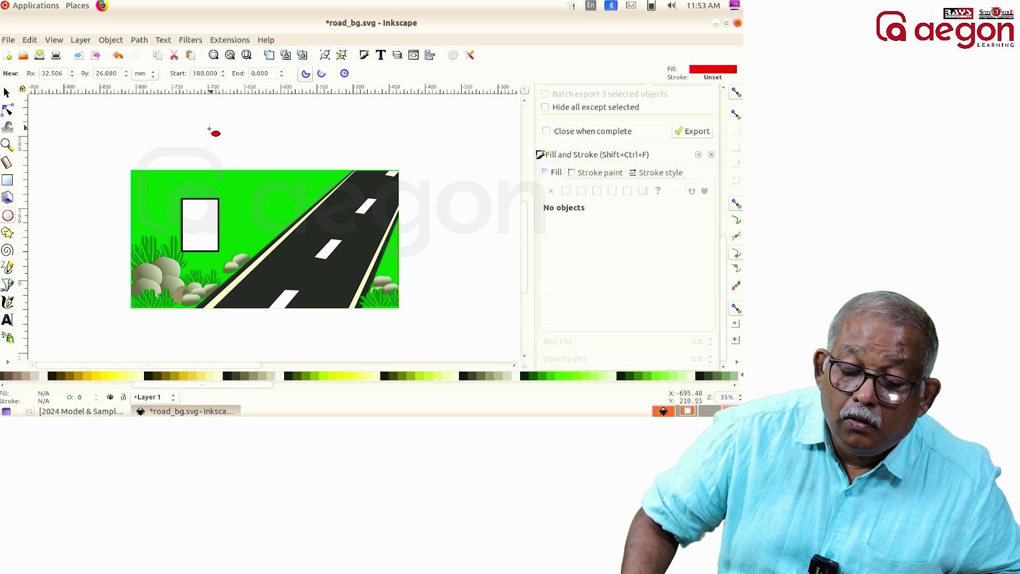
- Draw an upper half-ellipse with radii of about 28 and 22.3 mm, filled with #FFEEAA, and place it on the white rectangle's upper edge
{"action": "left_click", "coordinate": [8, 95]}
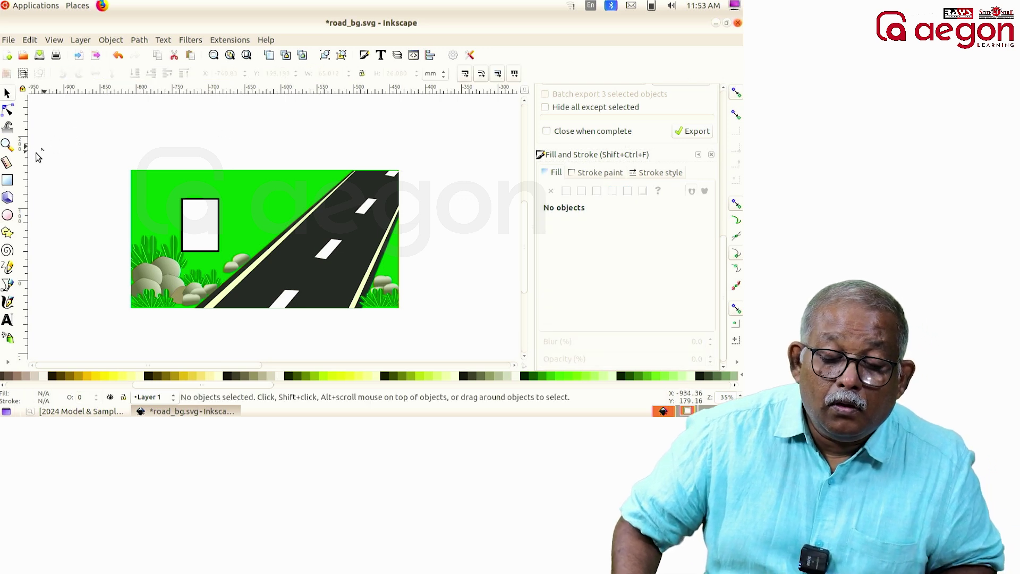
{"action": "left_click", "coordinate": [7, 216]}
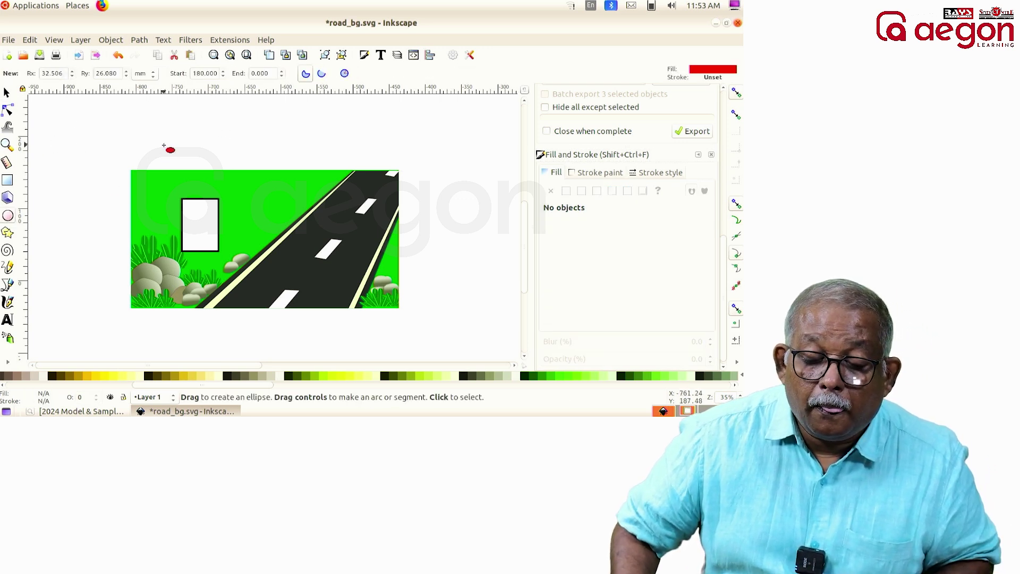
{"action": "left_click_drag", "start_coordinate": [181, 144], "coordinate": [222, 176]}
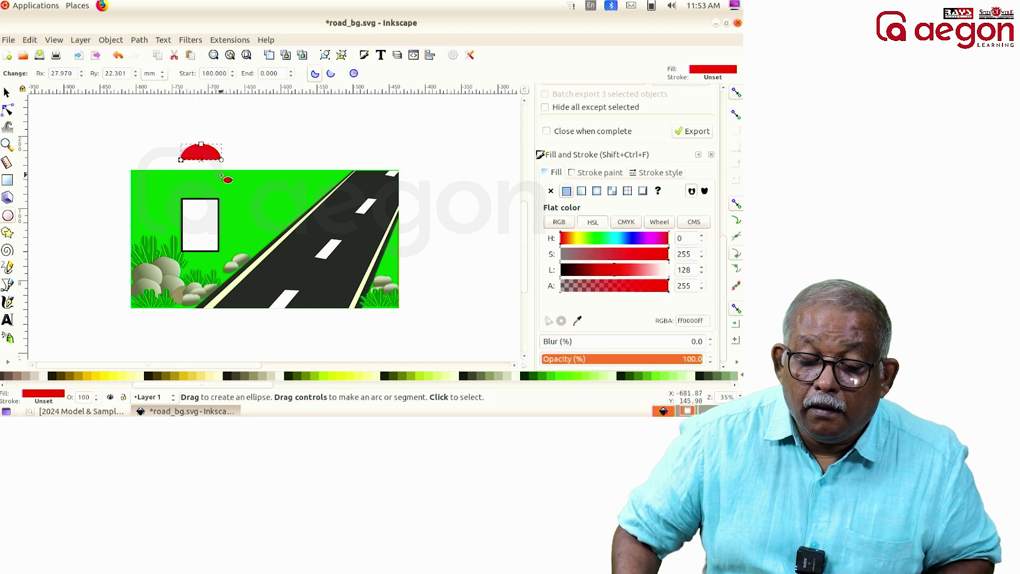
{"action": "left_click", "coordinate": [130, 378]}
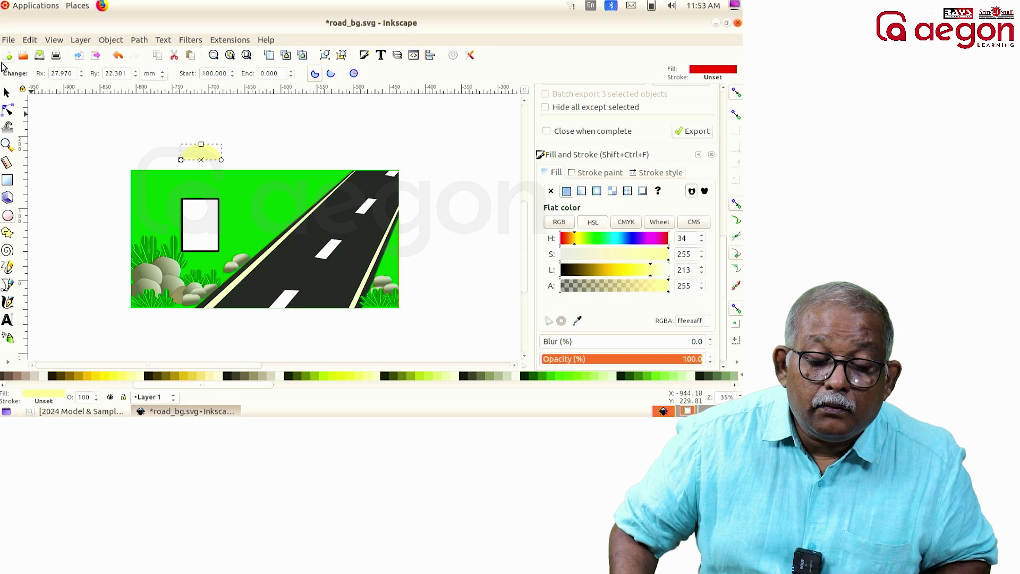
{"action": "left_click", "coordinate": [7, 95]}
{"action": "left_click_drag", "start_coordinate": [208, 154], "coordinate": [225, 190]}
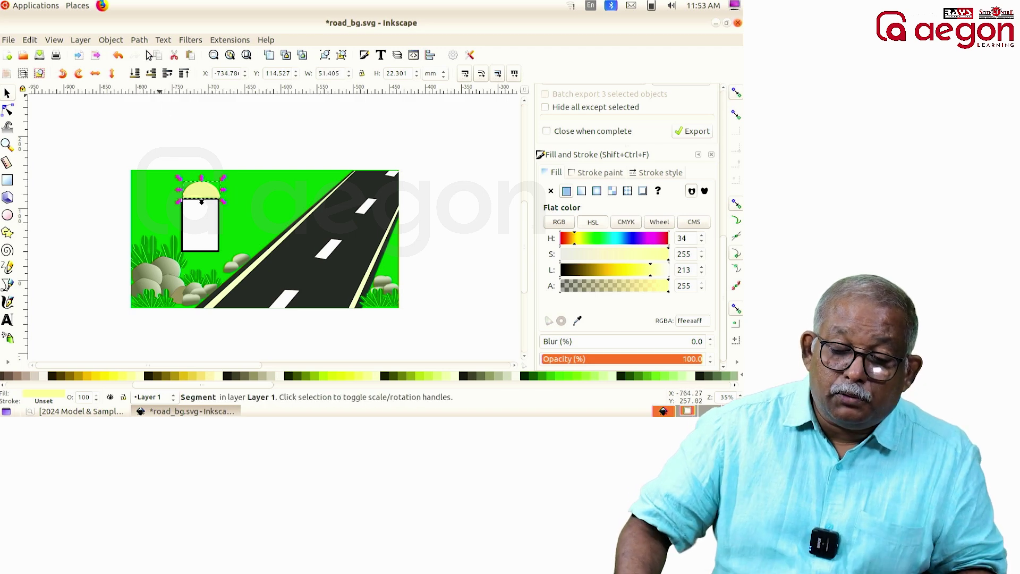
- Give the half-ellipse a flat black stroke and reapply its #FFEEAA fill
{"action": "left_click", "coordinate": [115, 41]}
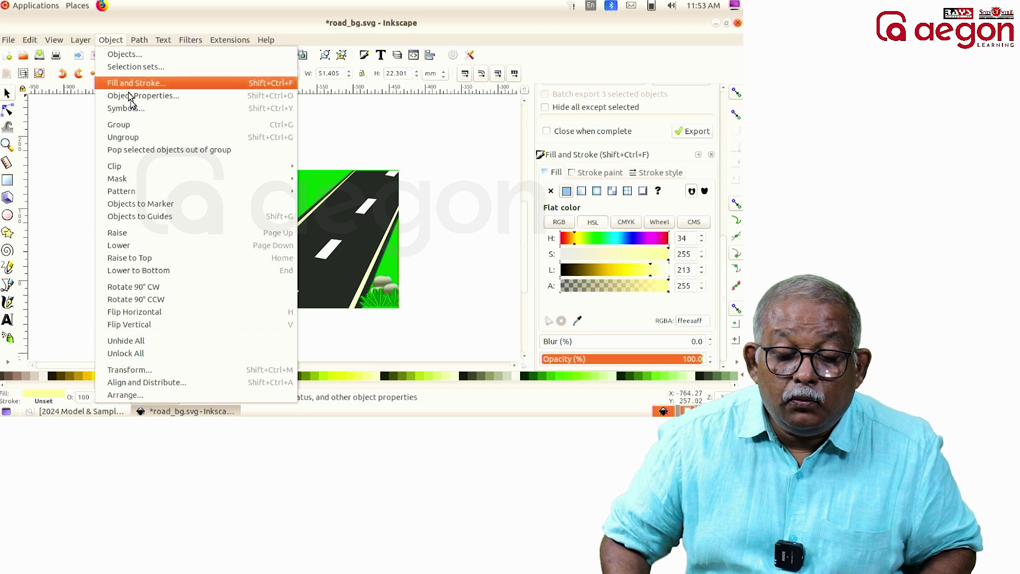
{"action": "left_click", "coordinate": [166, 84]}
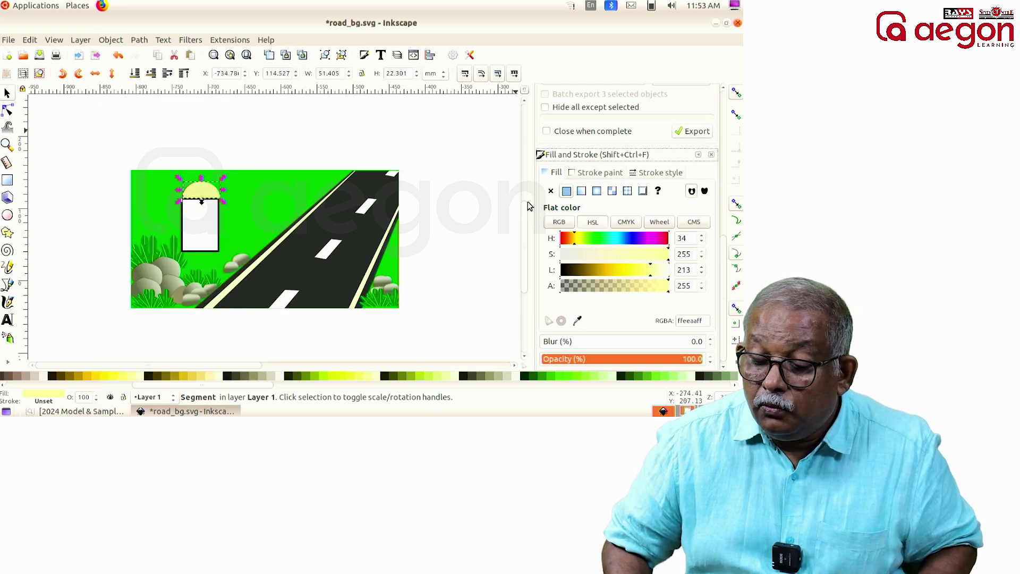
{"action": "left_click", "coordinate": [551, 192]}
{"action": "left_click", "coordinate": [596, 173]}
{"action": "left_click", "coordinate": [567, 193]}
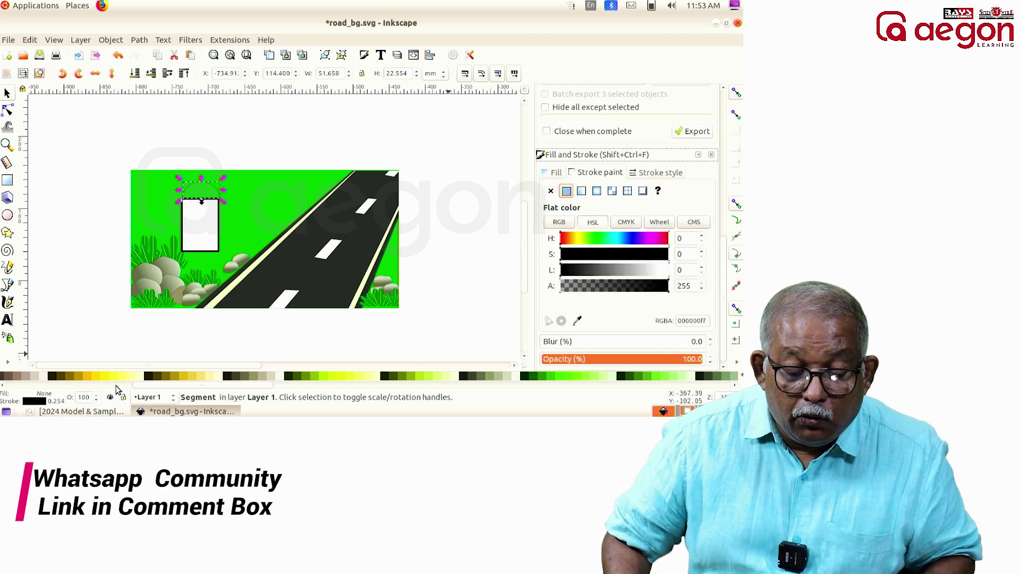
{"action": "left_click", "coordinate": [134, 377]}
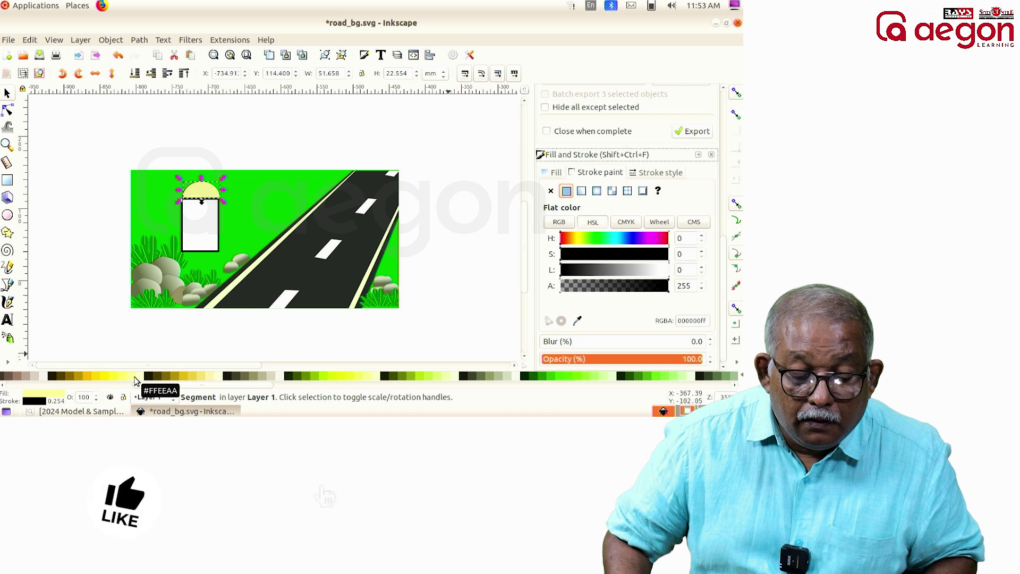
- Set the half-ellipse's stroke width to 1.554 mm
{"action": "left_click", "coordinate": [651, 173]}
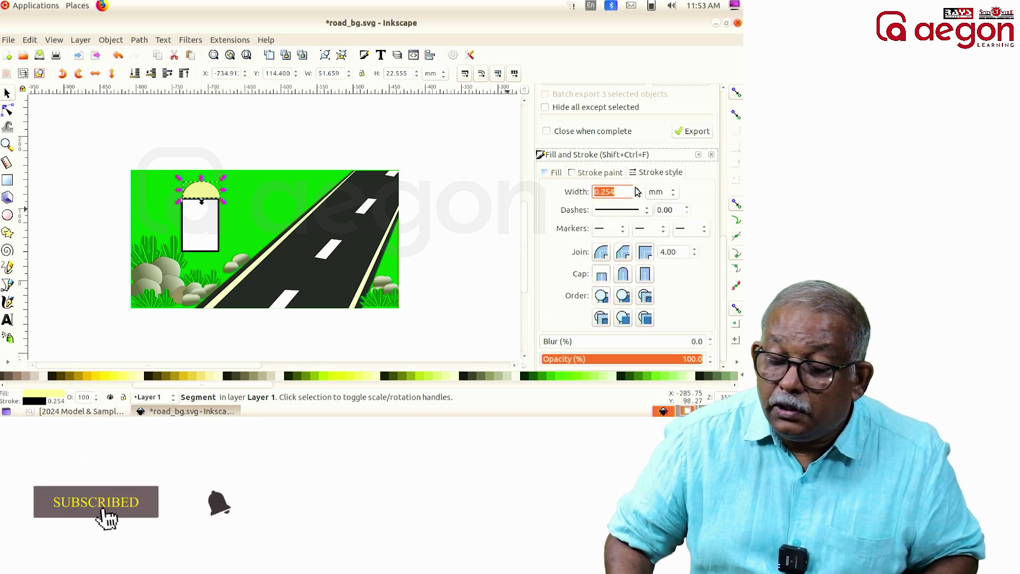
{"action": "left_click", "coordinate": [638, 189]}
{"action": "left_click", "coordinate": [637, 189]}
{"action": "left_click", "coordinate": [637, 189]}
{"action": "left_click", "coordinate": [637, 189]}
{"action": "left_click", "coordinate": [638, 189]}
{"action": "left_click", "coordinate": [637, 189]}
{"action": "left_click", "coordinate": [637, 189]}
{"action": "left_click", "coordinate": [637, 189]}
{"action": "left_click", "coordinate": [637, 189]}
{"action": "left_click", "coordinate": [637, 189]}
{"action": "left_click", "coordinate": [637, 189]}
{"action": "left_click", "coordinate": [637, 189]}
{"action": "left_click", "coordinate": [637, 189]}
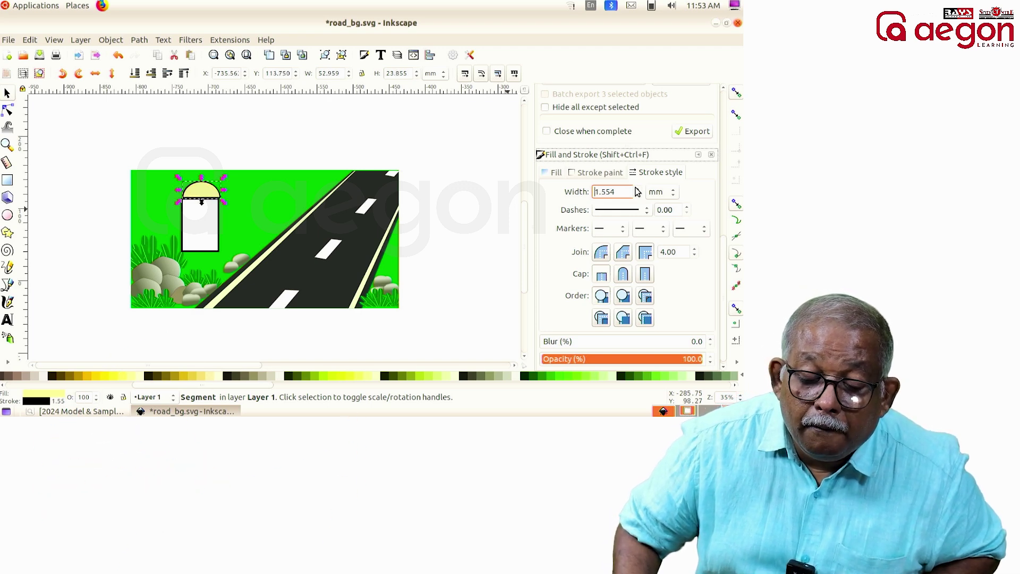
{"action": "left_click", "coordinate": [261, 133]}
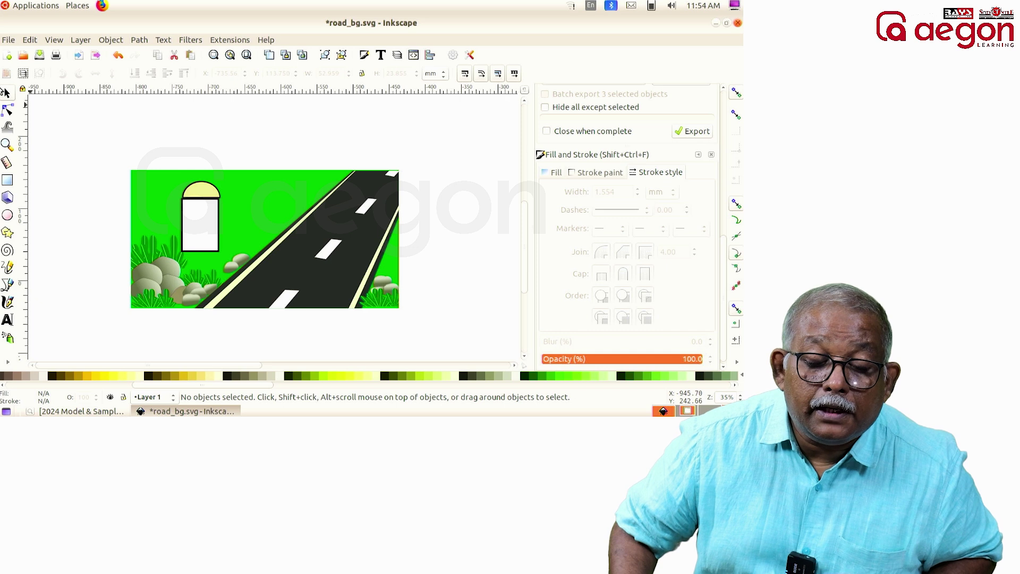
- Nudge the half-ellipse slightly left and down so that it lines up with the white rectangle
{"action": "left_click", "coordinate": [204, 193]}
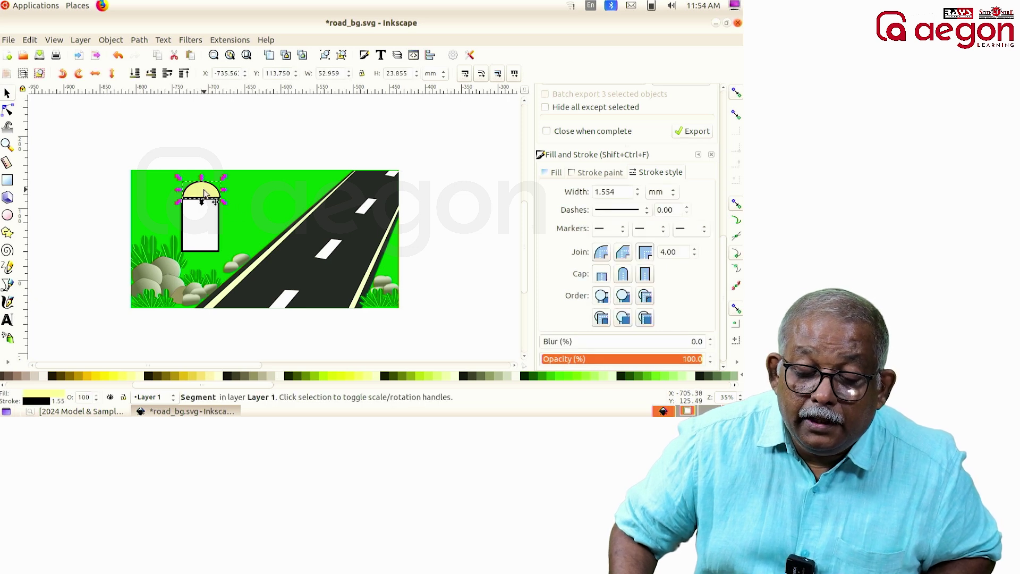
{"action": "left_click", "coordinate": [206, 194]}
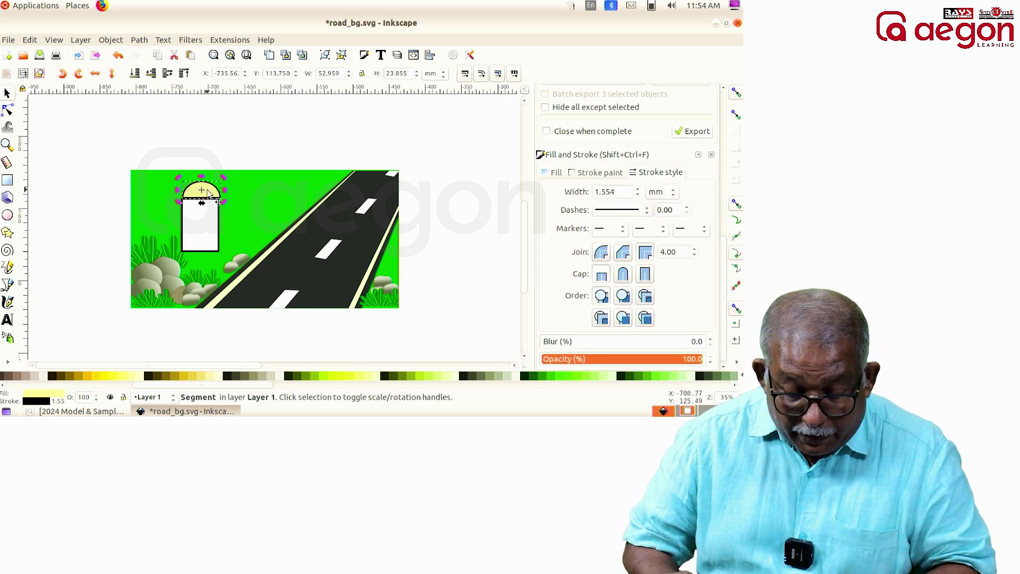
{"action": "key", "text": "alt+Left"}
{"action": "key", "text": "alt+Left"}
{"action": "key", "text": "alt+Down"}
{"action": "key", "text": "alt+Down"}
{"action": "left_click", "coordinate": [266, 154]}
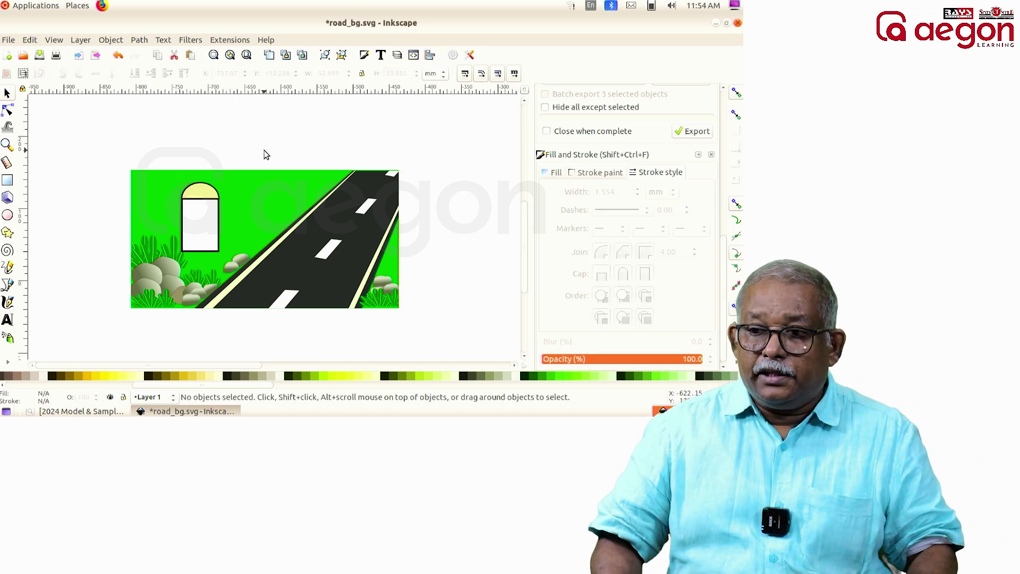
- Add the text "NH 47" and centre it inside the pale yellow half-ellipse
{"action": "left_click", "coordinate": [7, 321]}
{"action": "left_click", "coordinate": [250, 194]}
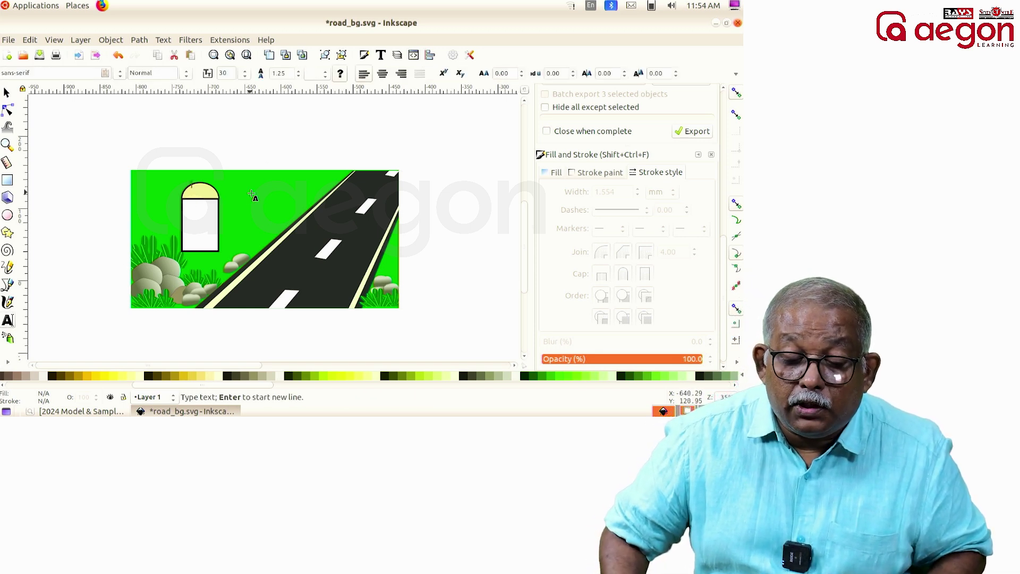
{"action": "type", "text": "NH1"}
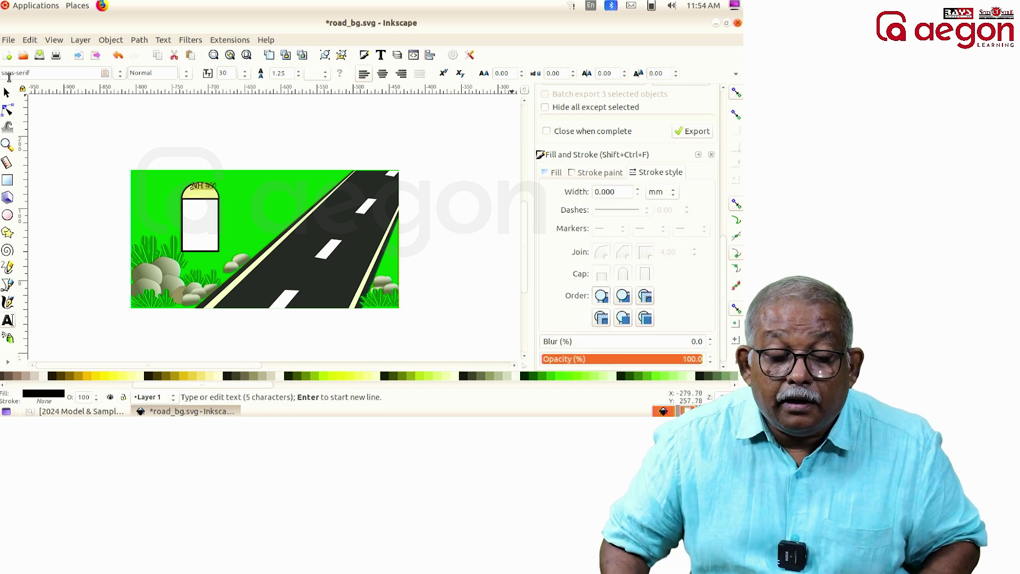
{"action": "left_click", "coordinate": [7, 95]}
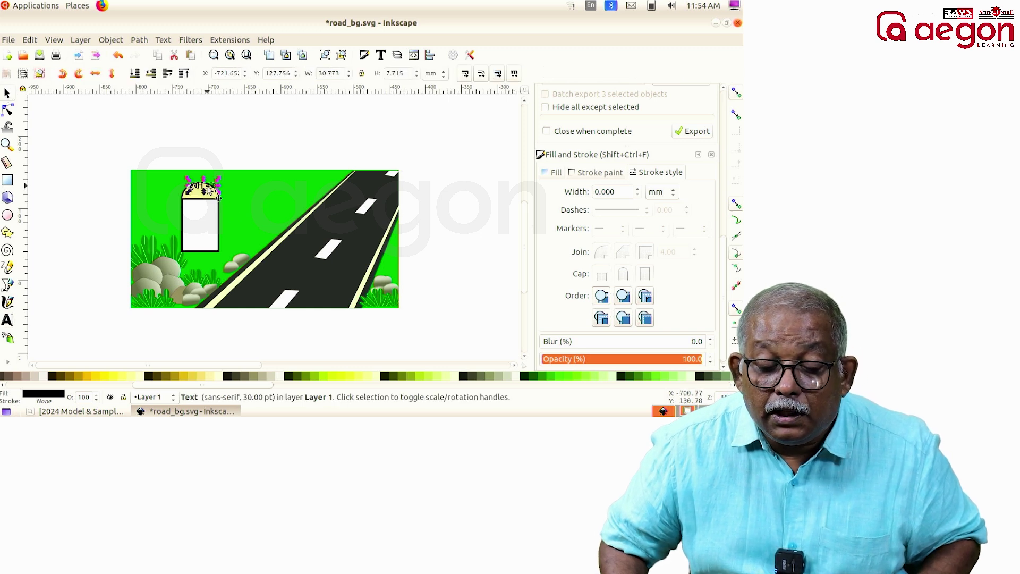
{"action": "left_click_drag", "start_coordinate": [209, 189], "coordinate": [206, 195]}
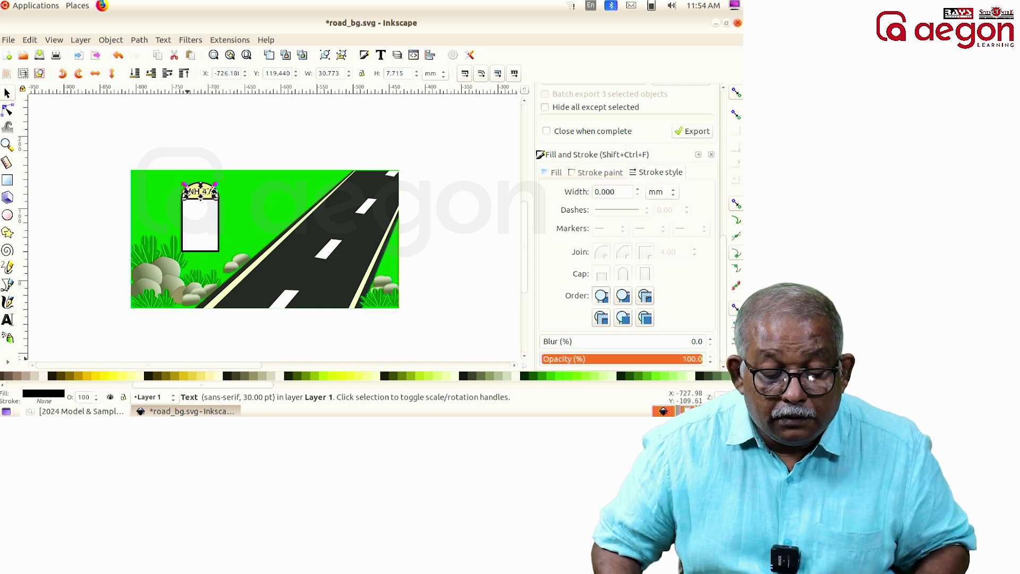
{"action": "left_click", "coordinate": [336, 142]}
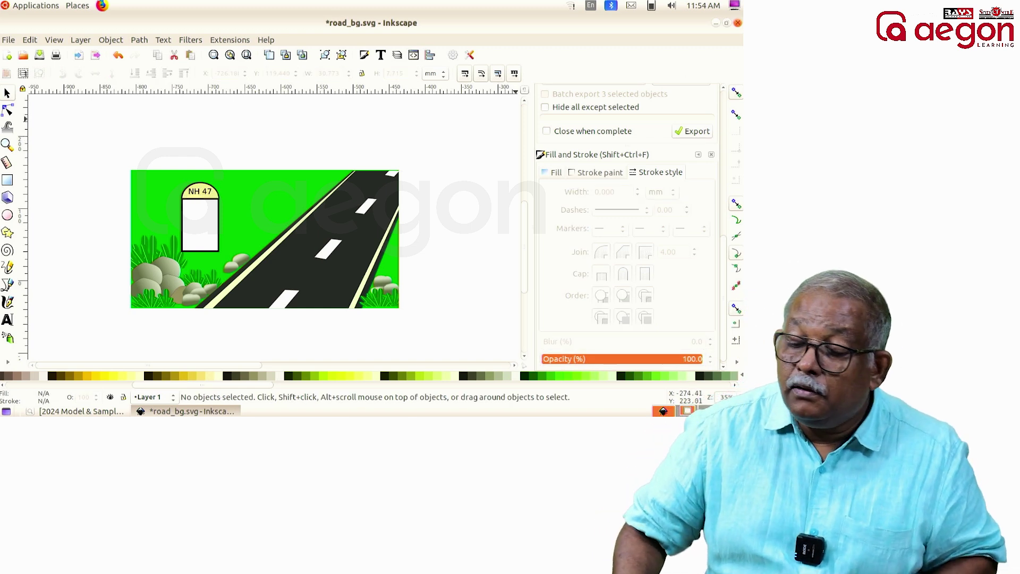
- Open ACTIVITY-6.png from the desktop, check the milestone's lettering in the model and return to the Inkscape drawing
{"action": "left_click", "coordinate": [727, 23]}
{"action": "left_click_drag", "start_coordinate": [294, 22], "coordinate": [544, 54]}
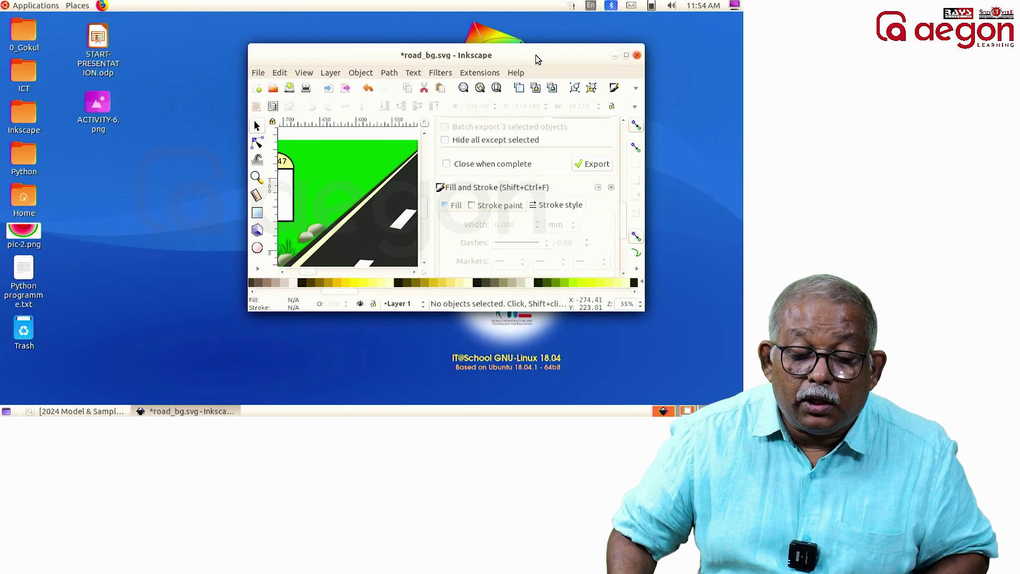
{"action": "left_click", "coordinate": [98, 105]}
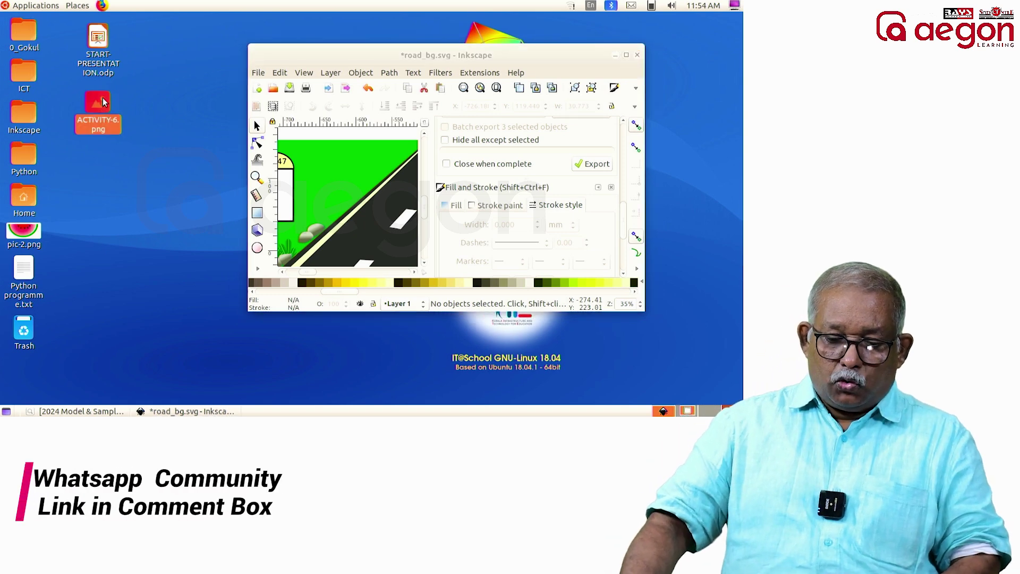
{"action": "double_click", "coordinate": [98, 105]}
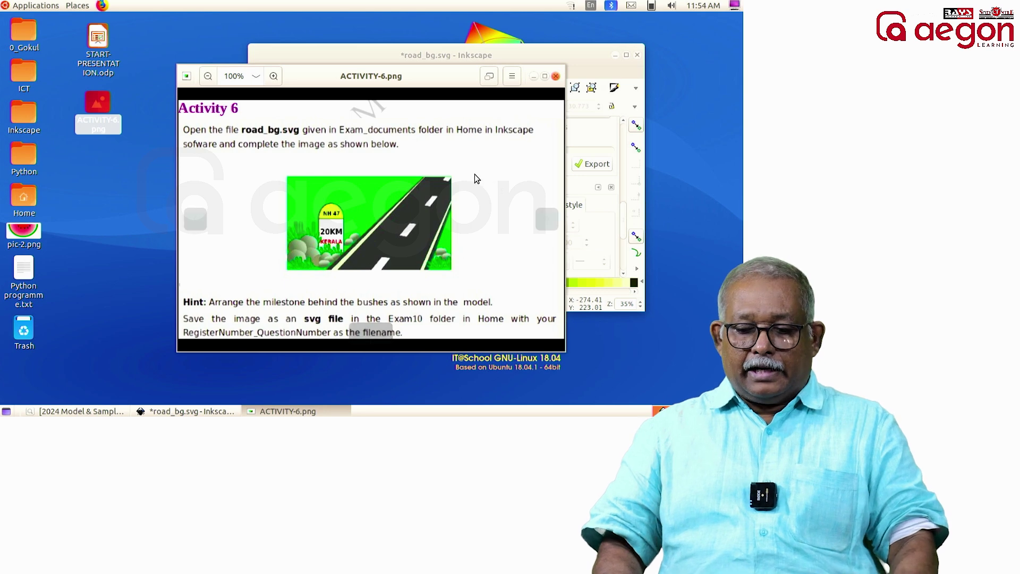
{"action": "left_click", "coordinate": [533, 77]}
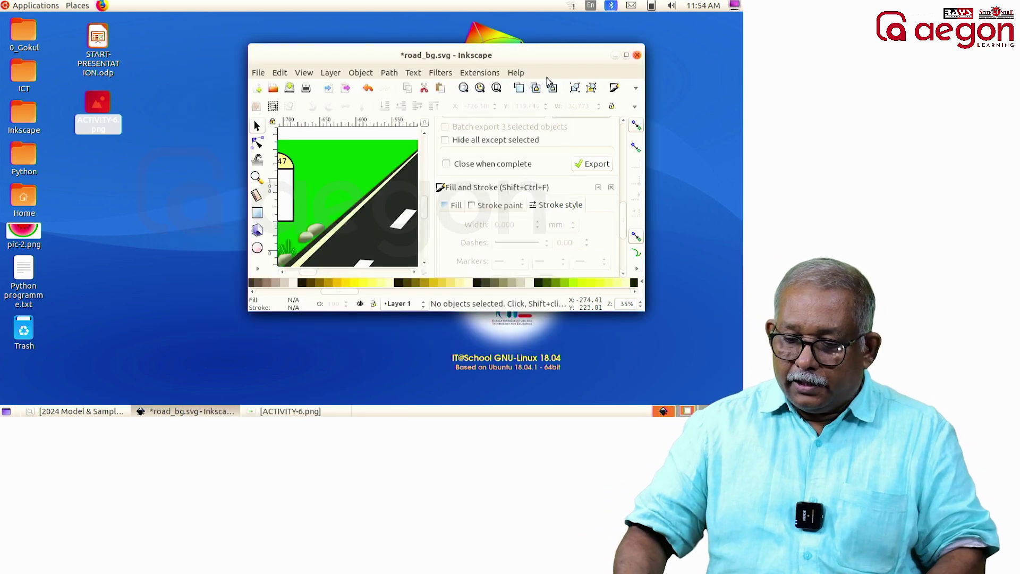
{"action": "left_click", "coordinate": [627, 55]}
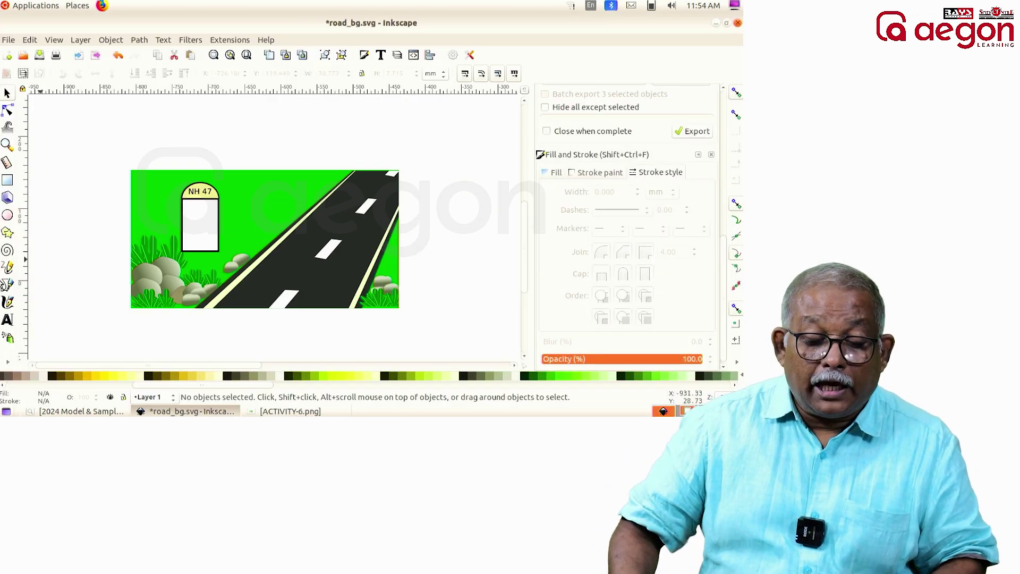
- Add a small flowed-text frame reading "20" inside the upper part of the milestone's white rectangle
{"action": "left_click", "coordinate": [8, 321]}
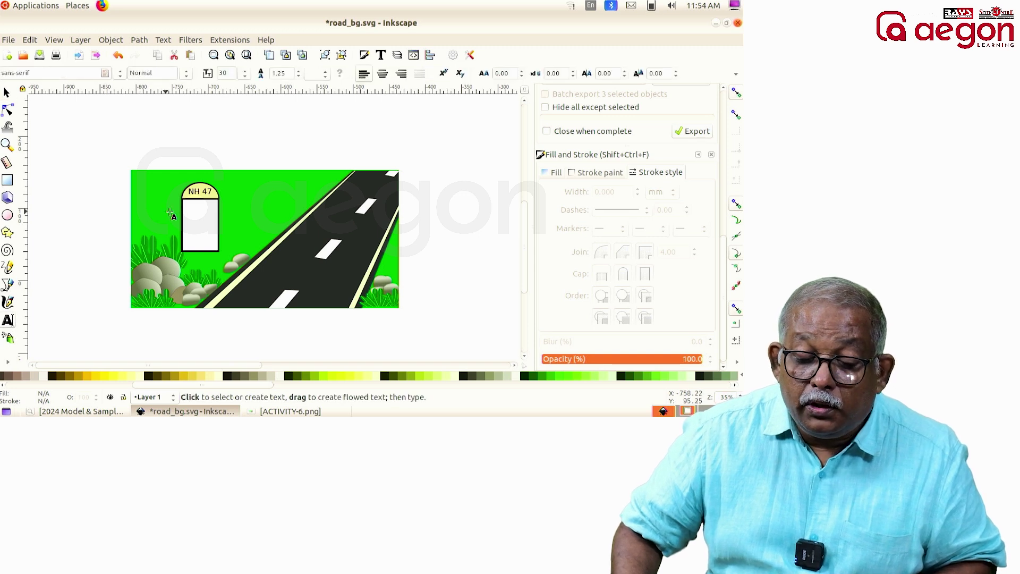
{"action": "left_click_drag", "start_coordinate": [188, 215], "coordinate": [211, 225]}
{"action": "type", "text": "20 K"}
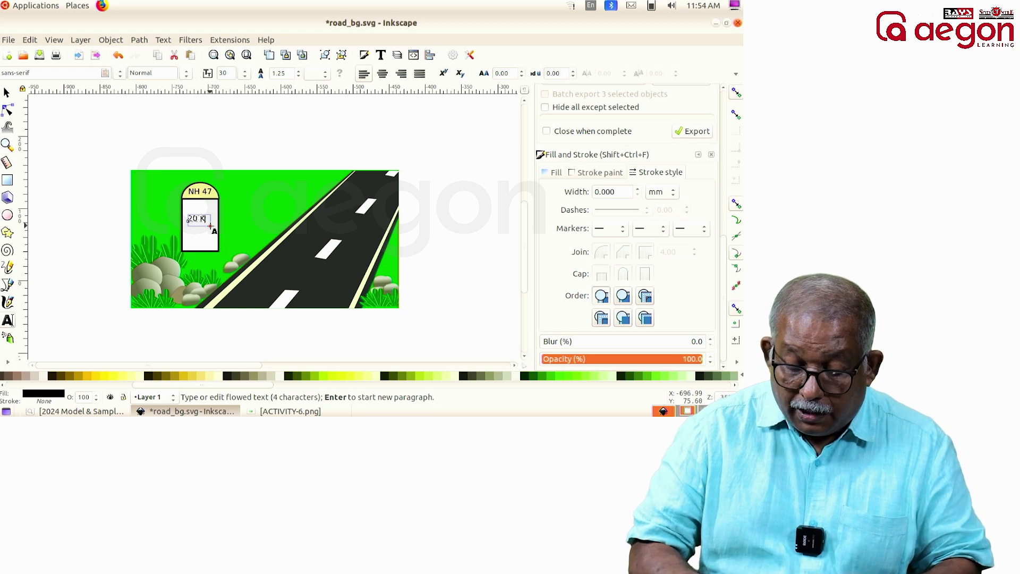
{"action": "key", "text": "BackSpace"}
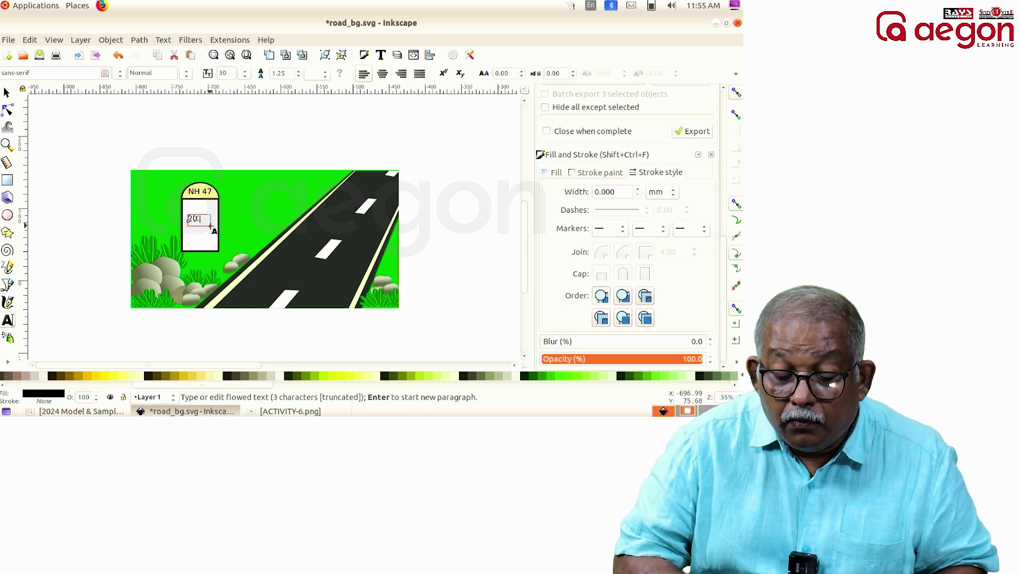
{"action": "key", "text": "Escape"}
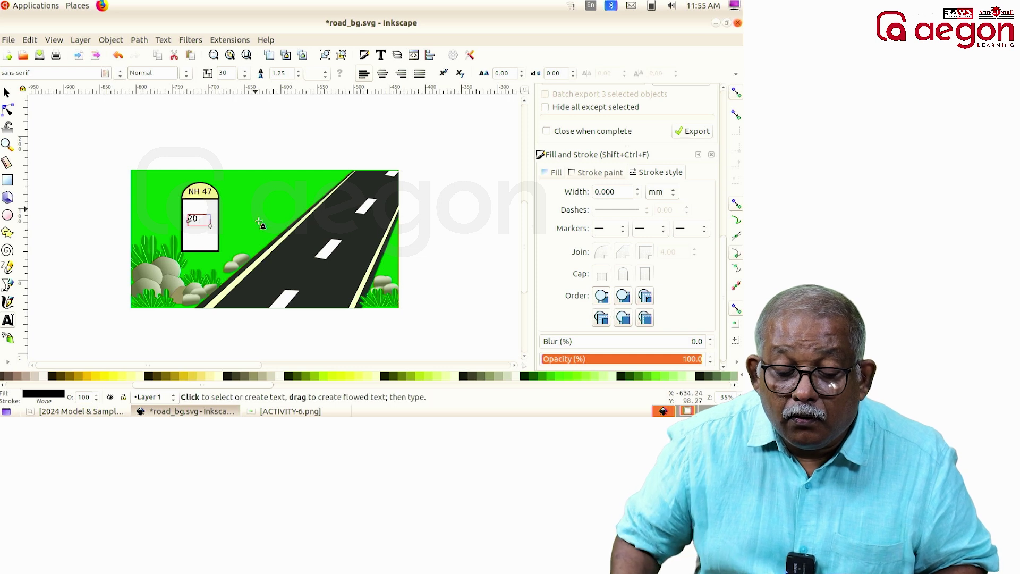
- Delete the small flowed-text frame reading "20" from the milestone's white rectangle
{"action": "left_click", "coordinate": [199, 220]}
{"action": "key", "text": "Escape"}
{"action": "left_click", "coordinate": [194, 222]}
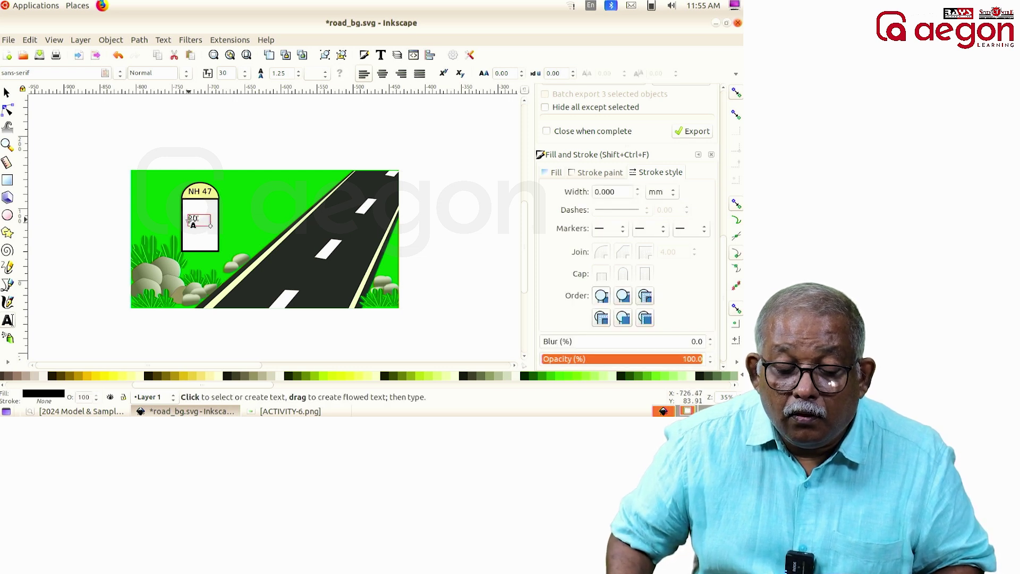
{"action": "left_click", "coordinate": [217, 226]}
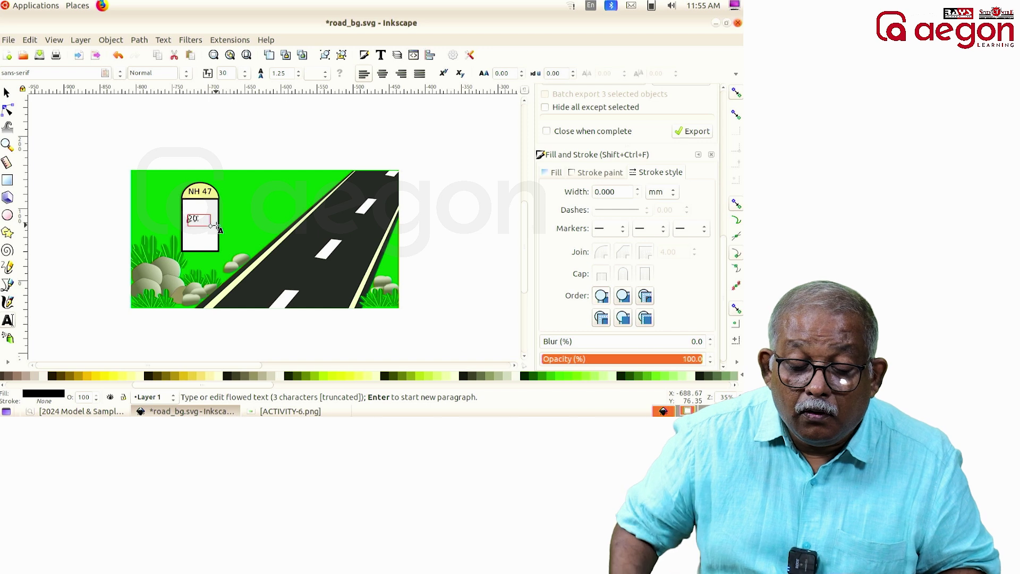
{"action": "left_click", "coordinate": [8, 94]}
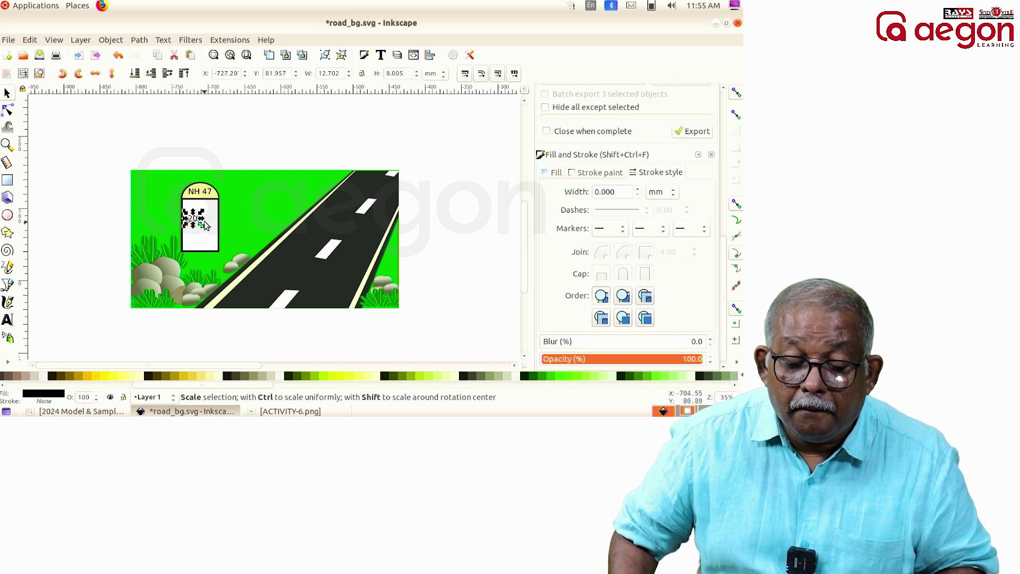
{"action": "mouse_move", "coordinate": [203, 225]}
{"action": "left_mouse_down"}
{"action": "mouse_move", "coordinate": [215, 222]}
{"action": "mouse_move", "coordinate": [198, 235]}
{"action": "left_mouse_up"}
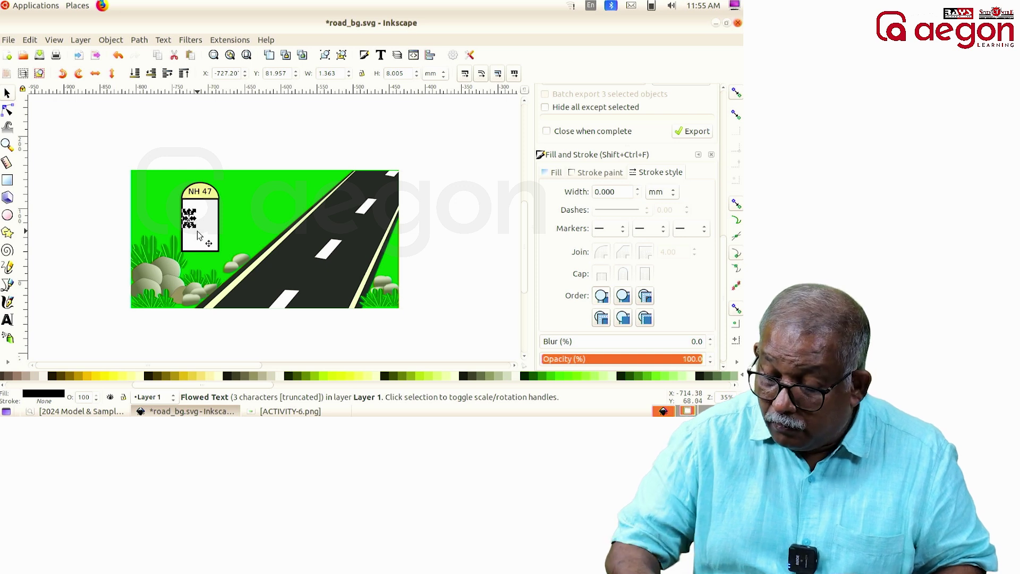
{"action": "key", "text": "Delete"}
- Add the text "20 KM" as ordinary text on the milestone's white rectangle and enlarge it to about 36 mm wide
{"action": "left_click", "coordinate": [8, 321]}
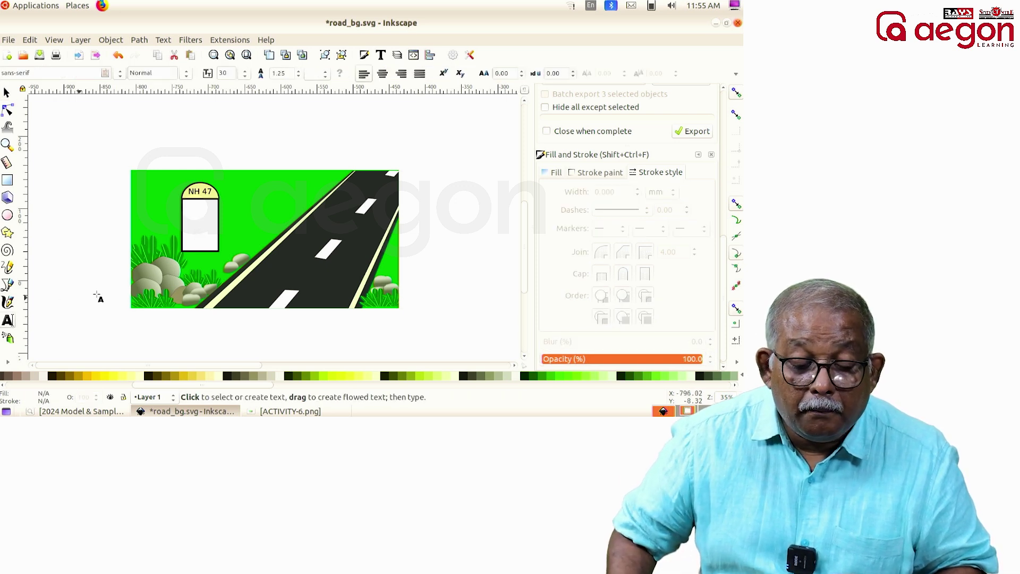
{"action": "left_click", "coordinate": [187, 225]}
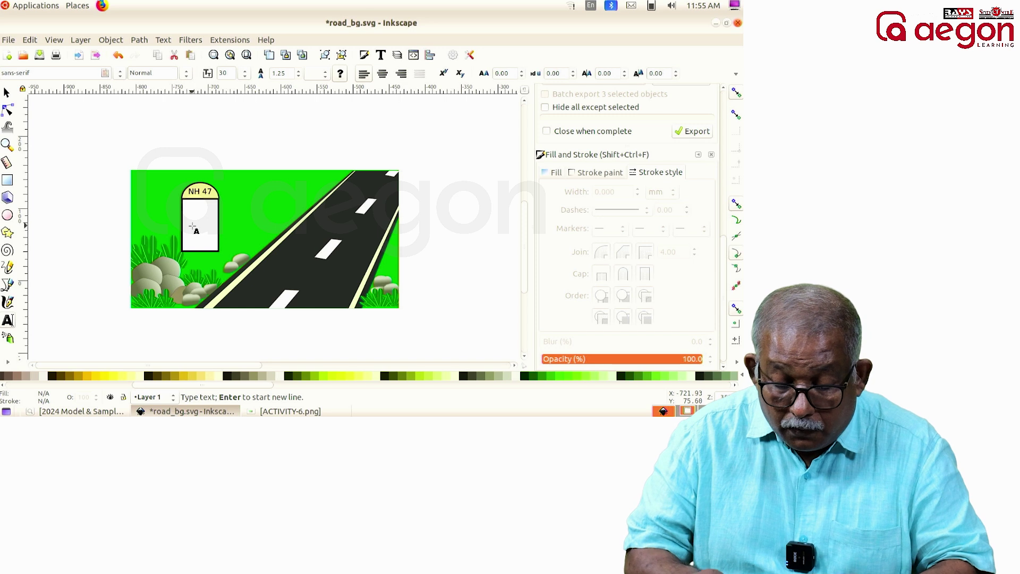
{"action": "type", "text": "201"}
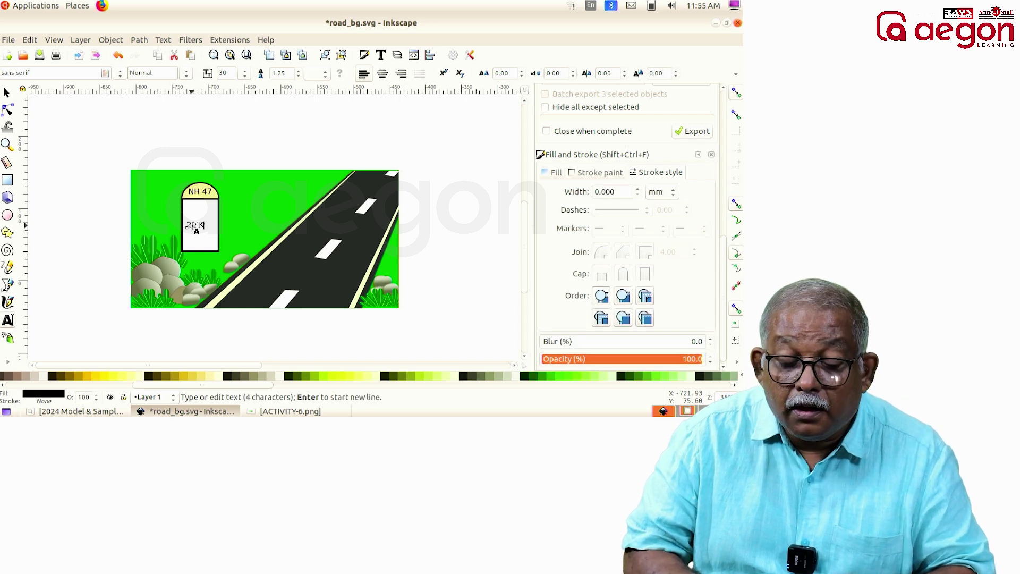
{"action": "key", "text": "Escape"}
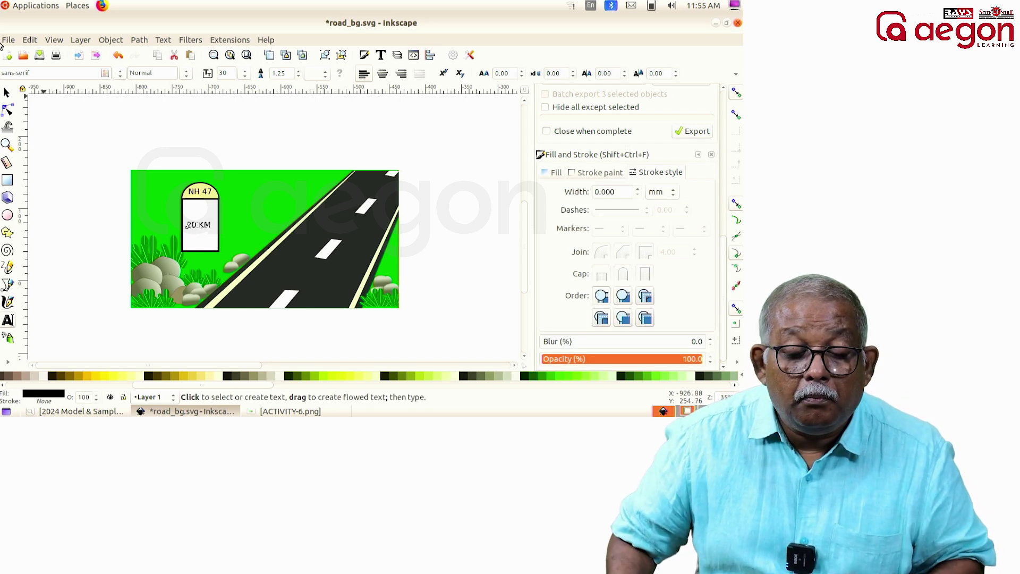
{"action": "left_click", "coordinate": [8, 92]}
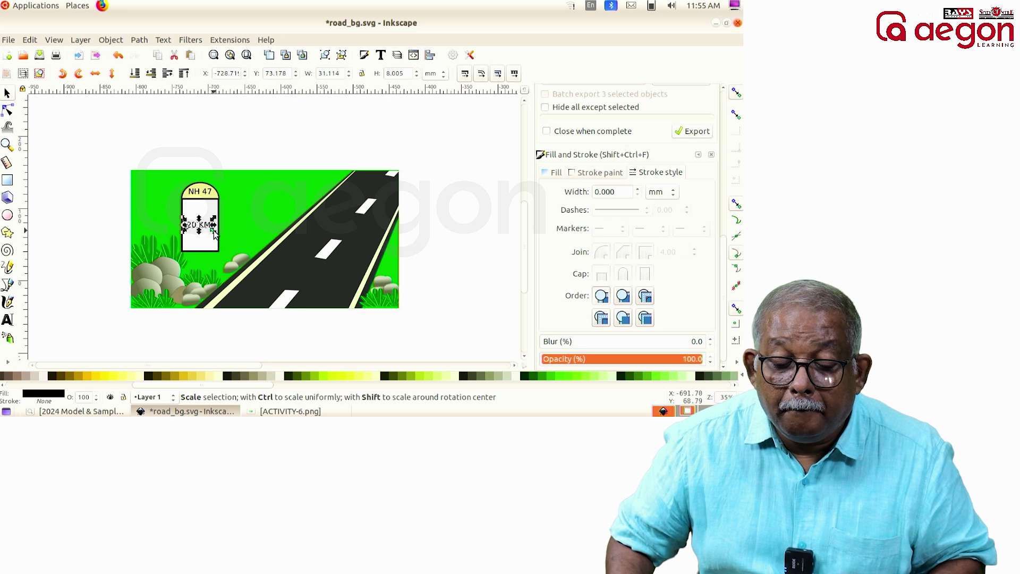
{"action": "left_click_drag", "start_coordinate": [214, 231], "coordinate": [218, 234]}
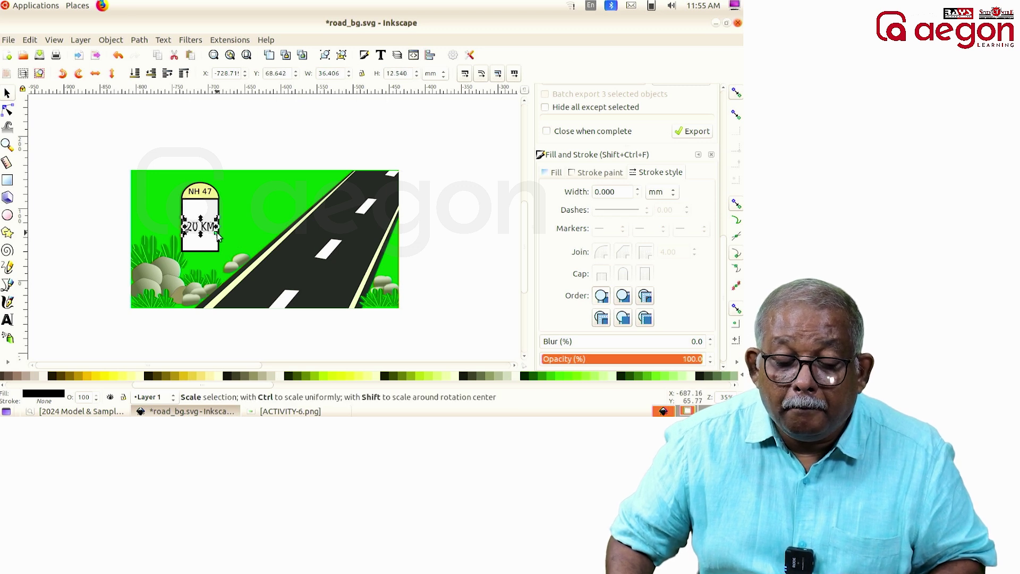
{"action": "left_click", "coordinate": [204, 233]}
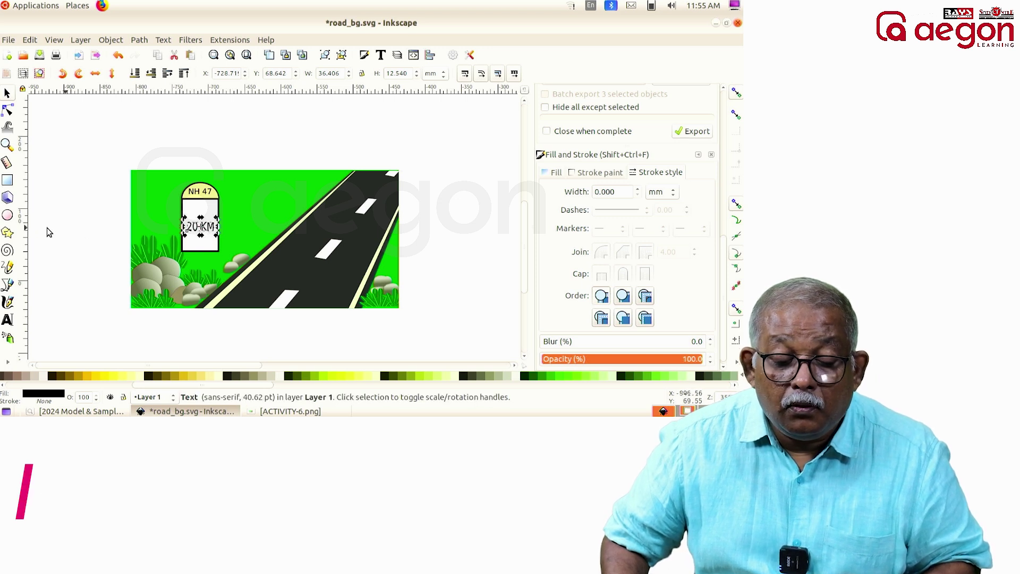
- Make the "20 KM" text bold, then fit and centre it in the upper part of the white rectangle
{"action": "left_click", "coordinate": [8, 320]}
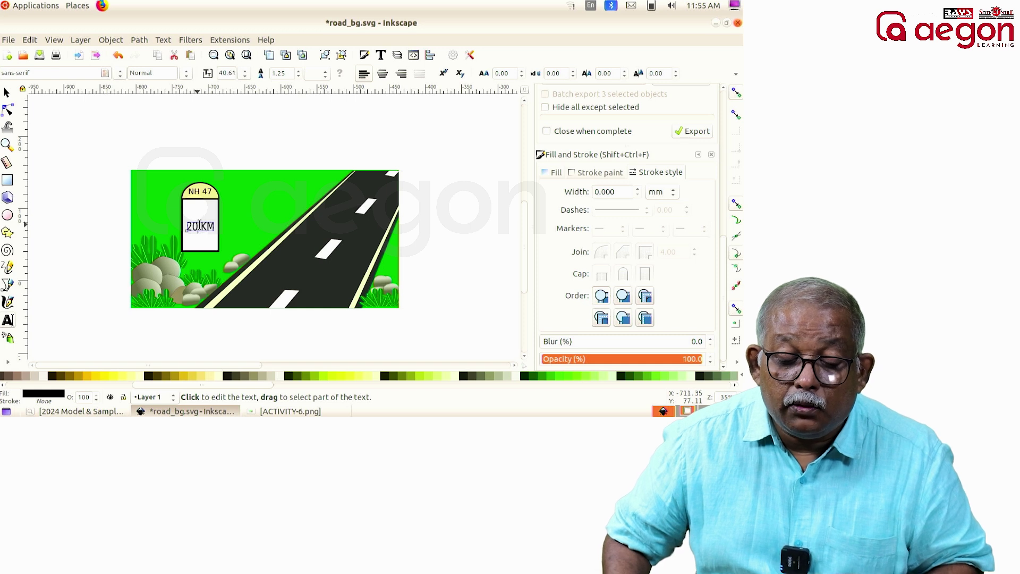
{"action": "left_click_drag", "start_coordinate": [228, 228], "coordinate": [186, 228]}
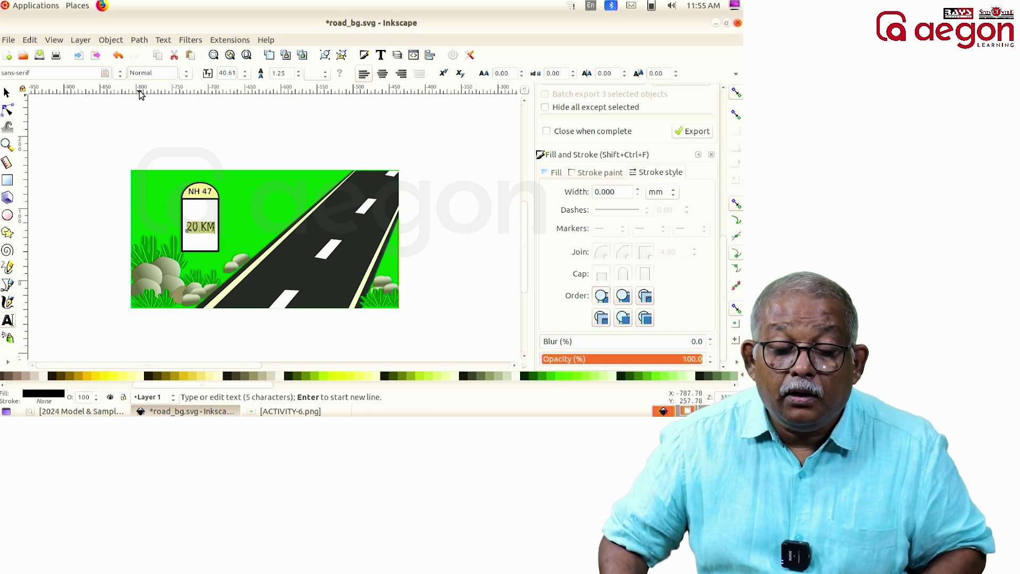
{"action": "left_click", "coordinate": [185, 78]}
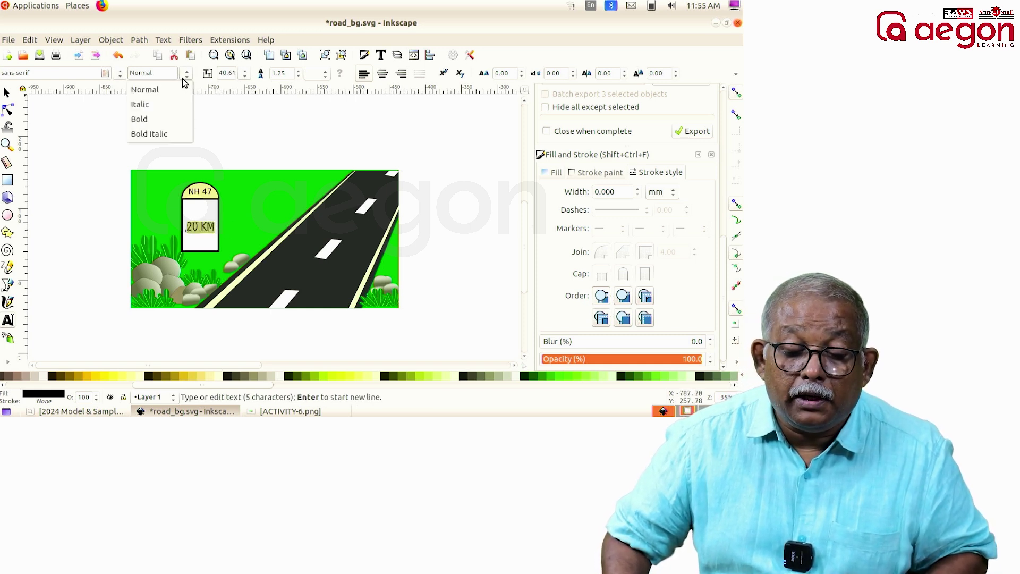
{"action": "left_click", "coordinate": [153, 117]}
{"action": "key", "text": "F1"}
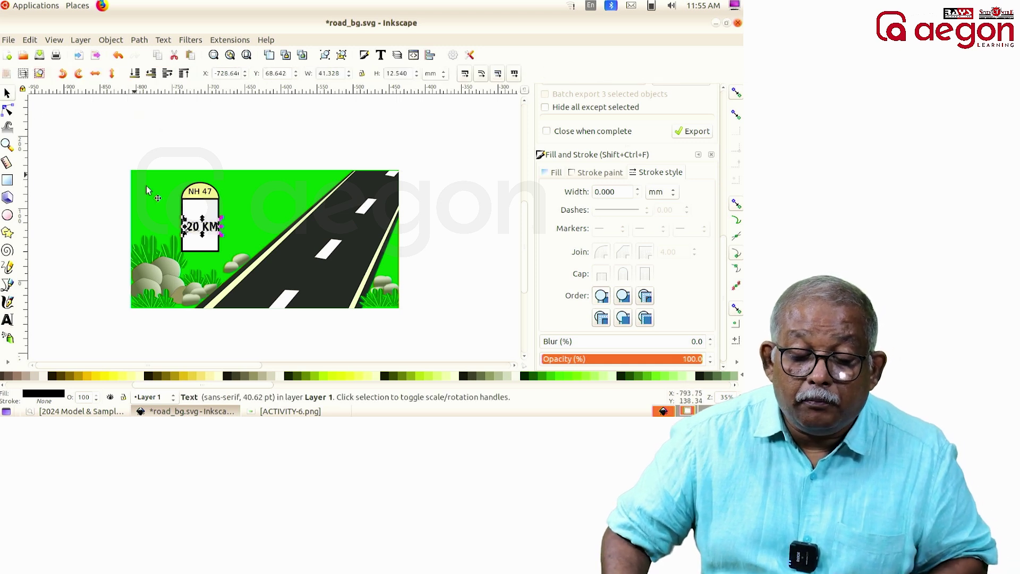
{"action": "left_click_drag", "start_coordinate": [222, 226], "coordinate": [203, 213]}
{"action": "left_click", "coordinate": [221, 140]}
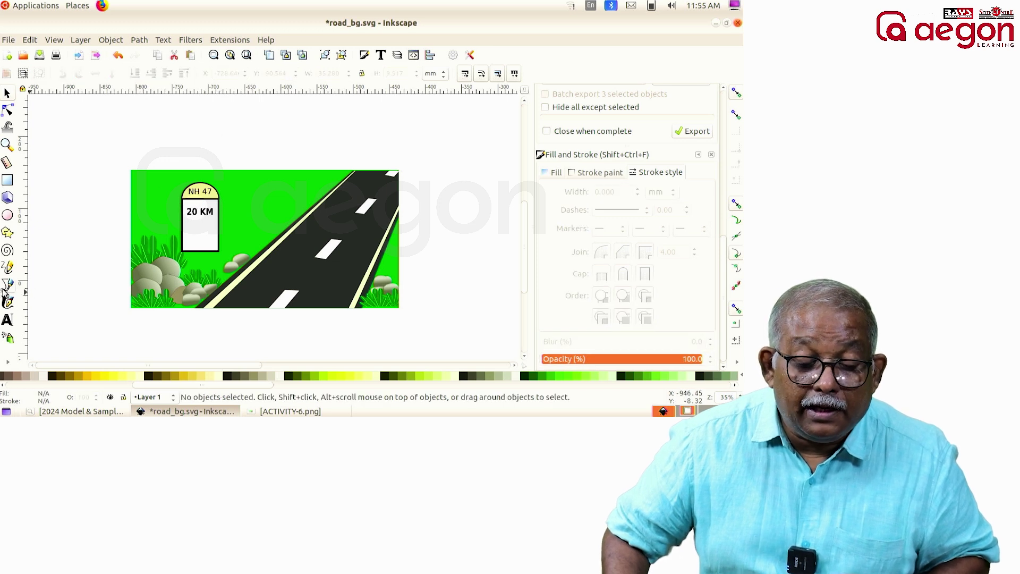
- Add the text "KERALA" below "20 KM" on the milestone and format it in bold red
{"action": "left_click", "coordinate": [8, 320]}
{"action": "left_click", "coordinate": [190, 229]}
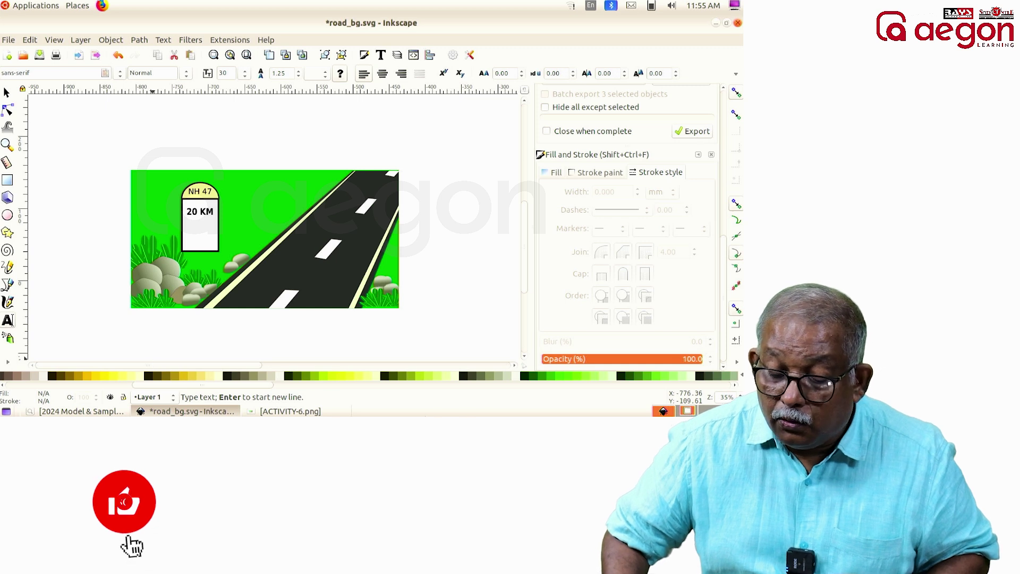
{"action": "left_click_drag", "start_coordinate": [236, 385], "coordinate": [129, 385]}
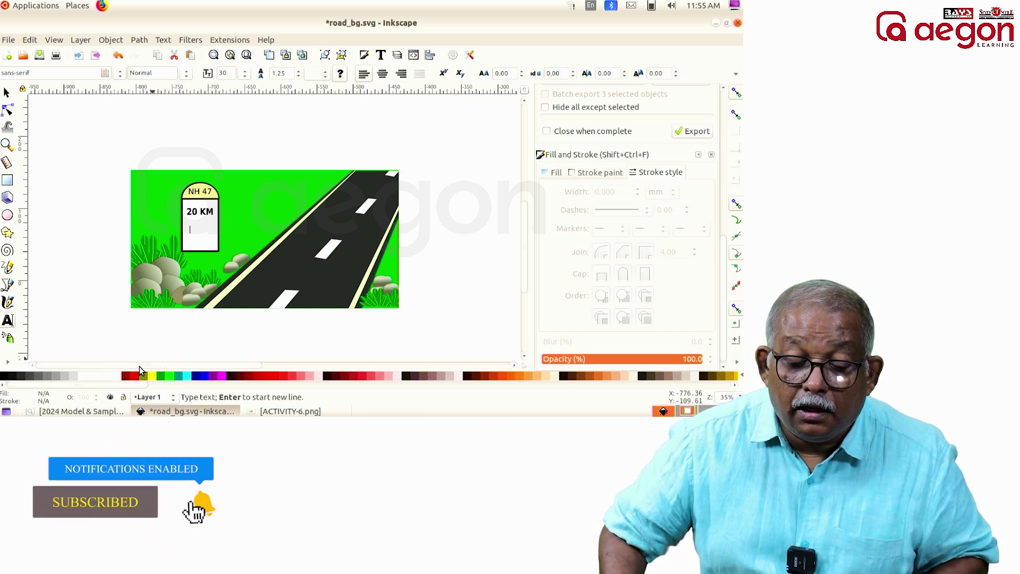
{"action": "type", "text": "KERALA"}
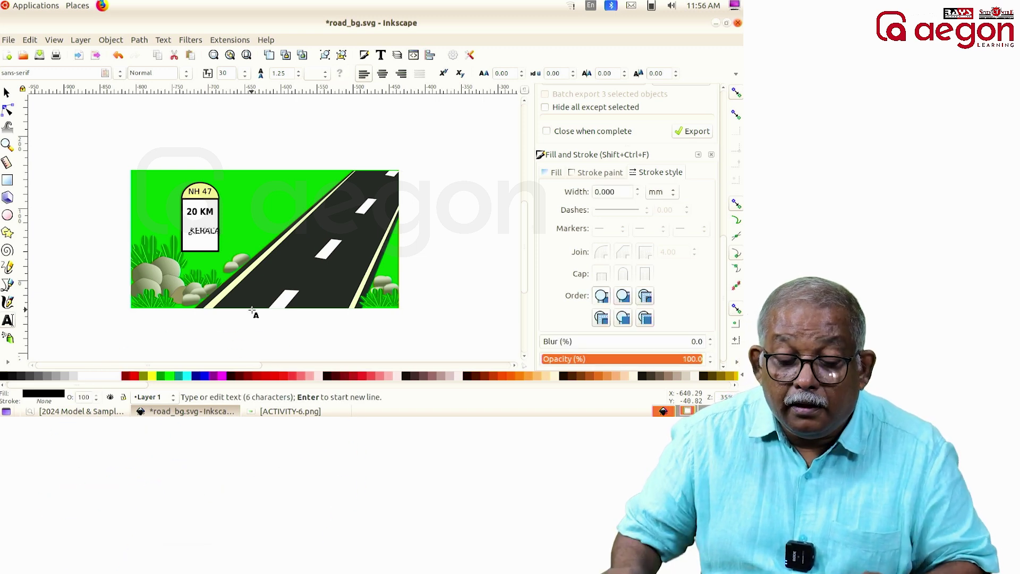
{"action": "key", "text": "ctrl+a"}
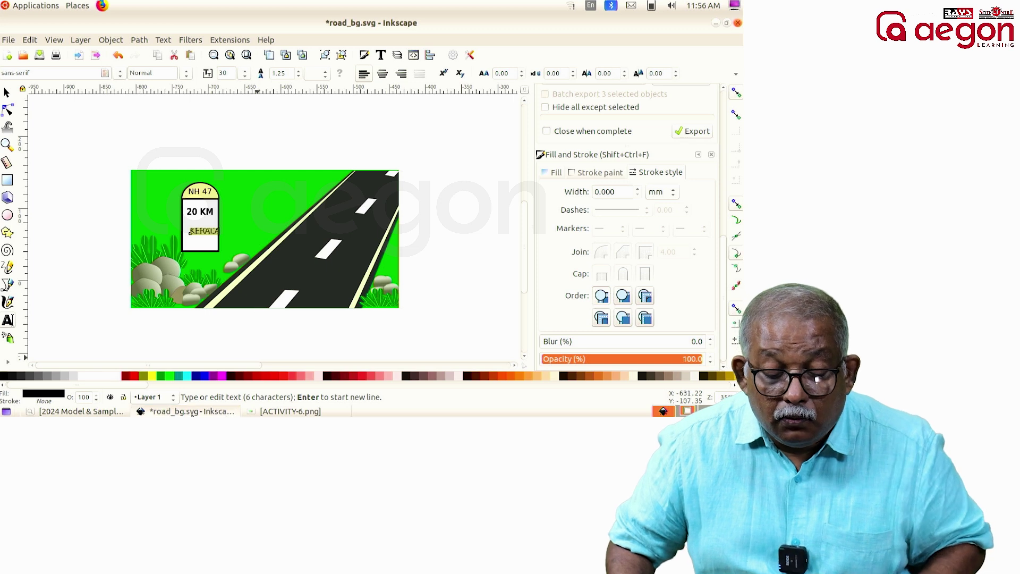
{"action": "left_click", "coordinate": [133, 376]}
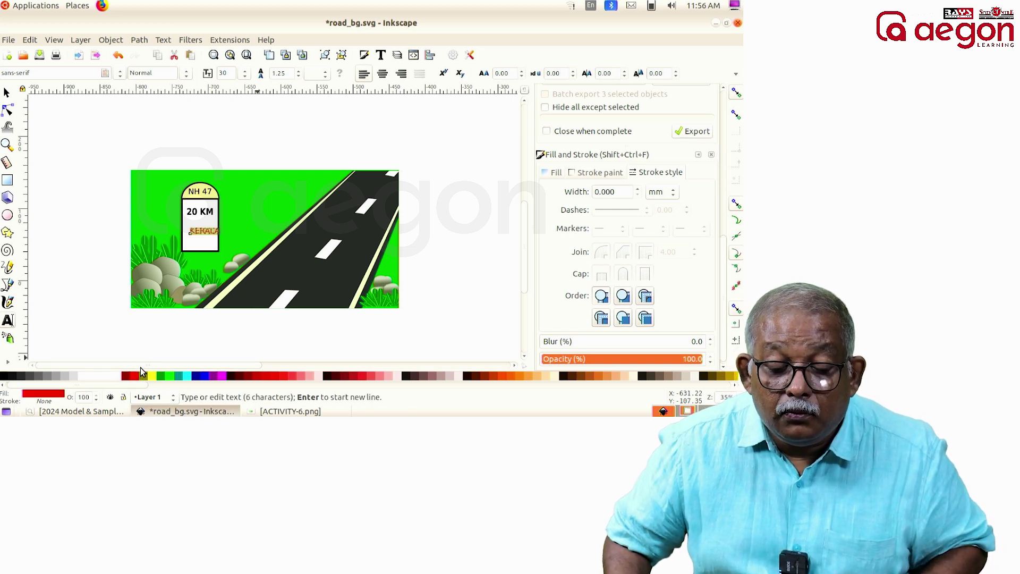
{"action": "left_click", "coordinate": [186, 75]}
{"action": "left_click", "coordinate": [155, 115]}
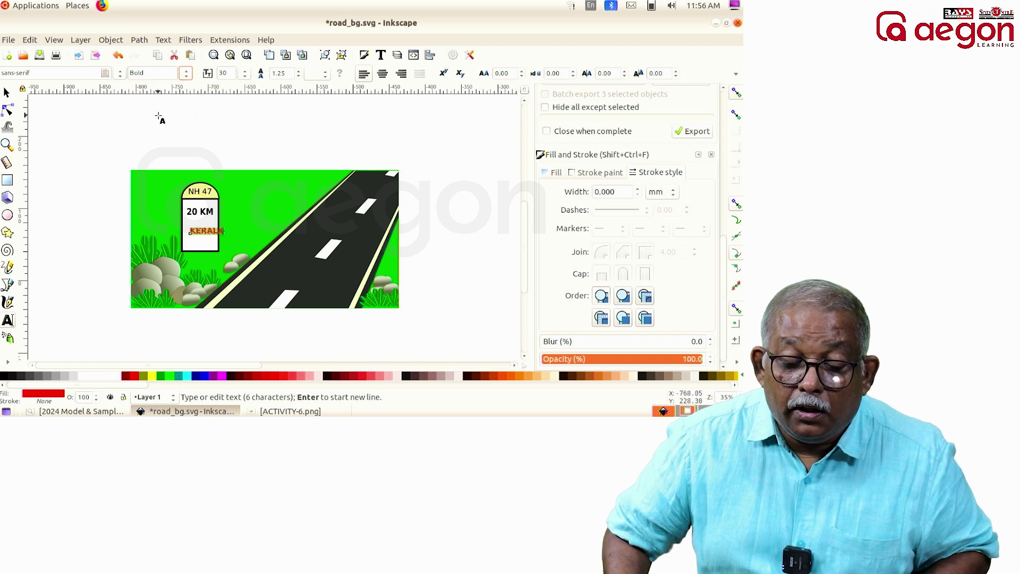
- Narrow the "KERALA" text to about 40 mm and centre it within the width of the white rectangle
{"action": "left_click", "coordinate": [8, 95]}
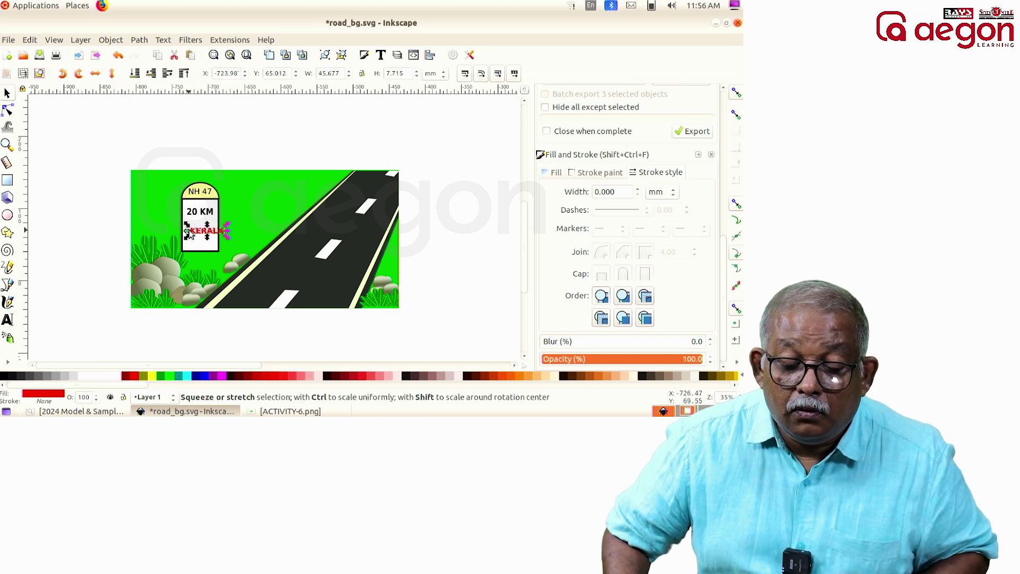
{"action": "mouse_move", "coordinate": [197, 233]}
{"action": "left_mouse_down"}
{"action": "mouse_move", "coordinate": [215, 230]}
{"action": "mouse_move", "coordinate": [213, 242]}
{"action": "left_mouse_up"}
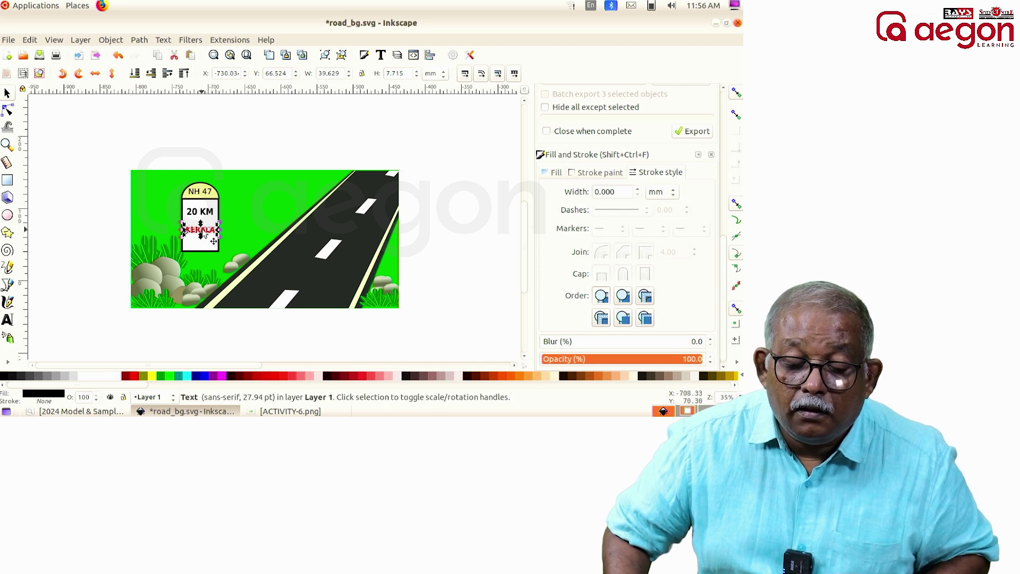
{"action": "left_click", "coordinate": [266, 148]}
- Group all the milestone's shapes and texts and shrink the group to about 42 mm wide
{"action": "left_click_drag", "start_coordinate": [164, 155], "coordinate": [232, 257]}
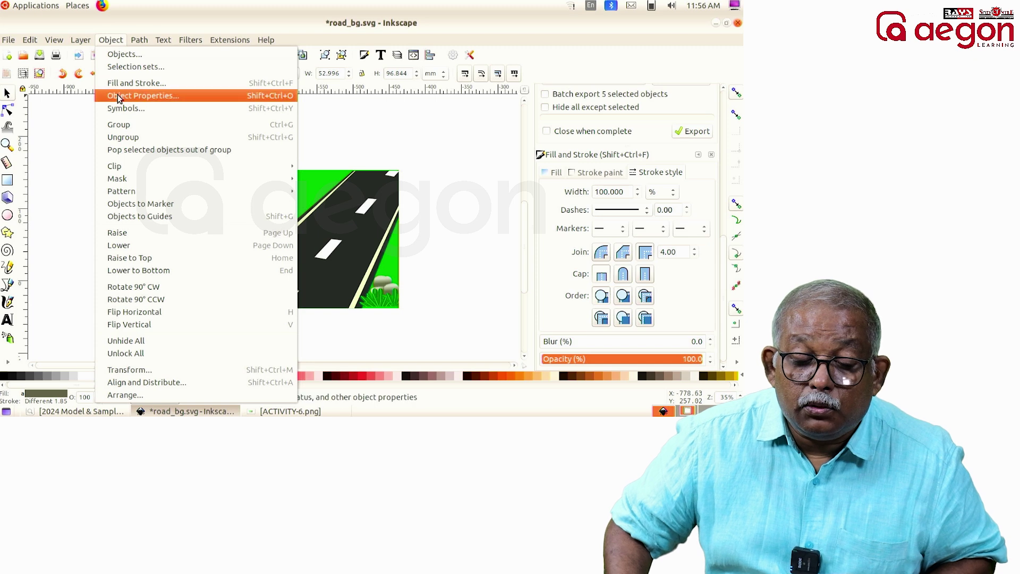
{"action": "left_click", "coordinate": [136, 125]}
{"action": "mouse_move", "coordinate": [182, 193]}
{"action": "left_mouse_down"}
{"action": "mouse_move", "coordinate": [181, 183]}
{"action": "mouse_move", "coordinate": [187, 201]}
{"action": "left_mouse_up"}
{"action": "left_click", "coordinate": [184, 141]}
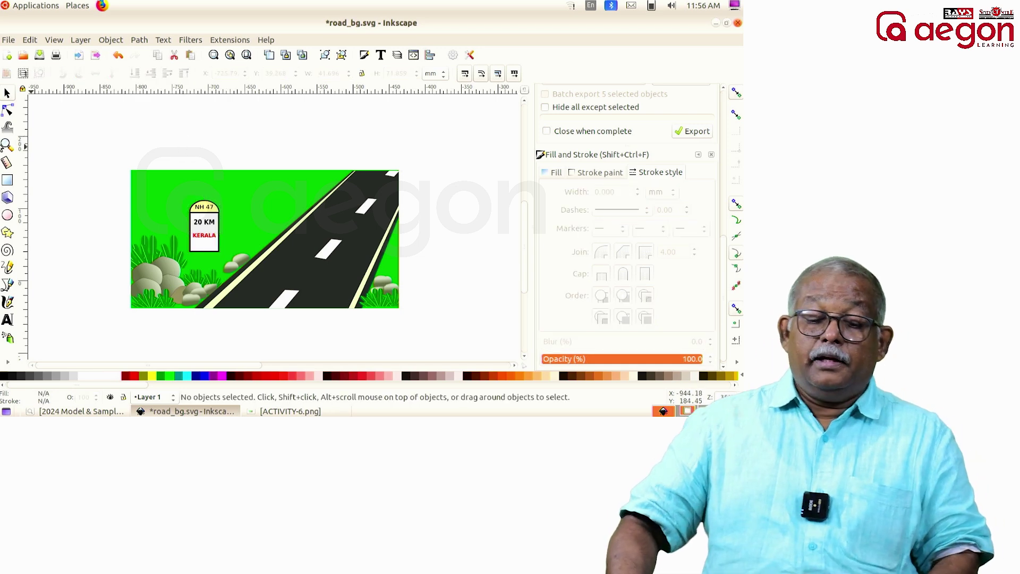
- Move the milestone group down over the bushes and stones beside the road
{"action": "left_click_drag", "start_coordinate": [208, 241], "coordinate": [200, 261]}
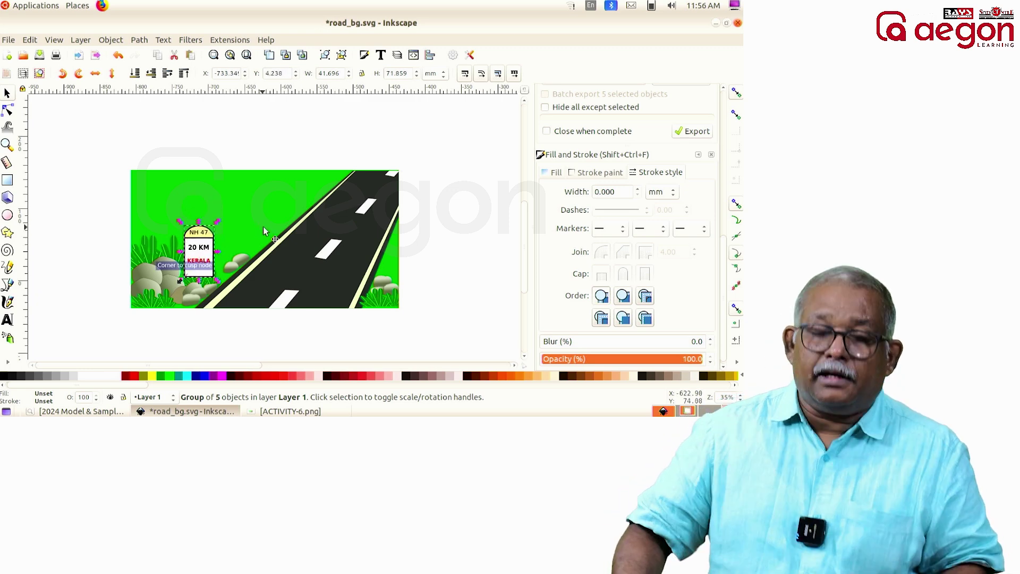
{"action": "left_click", "coordinate": [302, 121]}
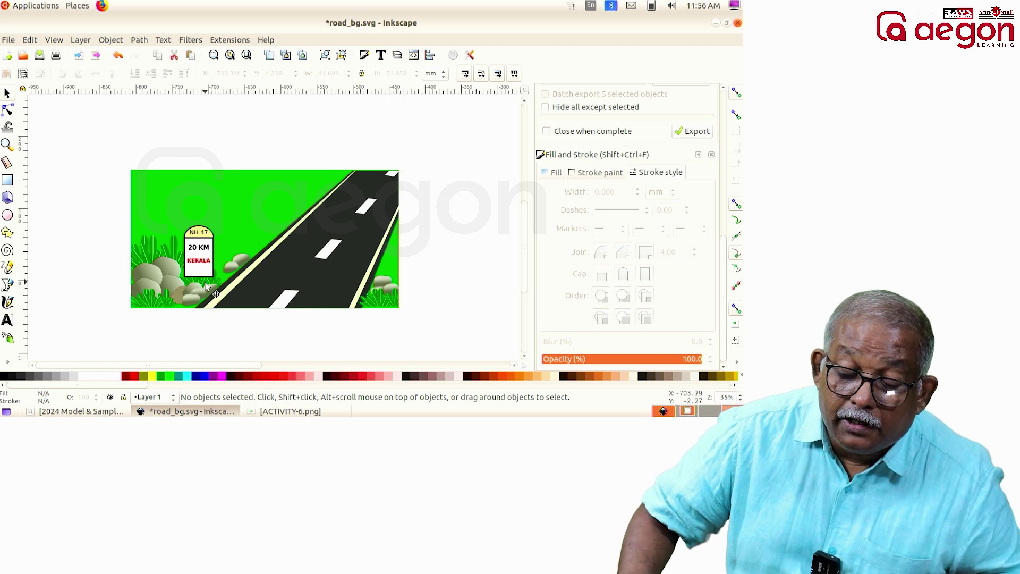
{"action": "left_click", "coordinate": [205, 284]}
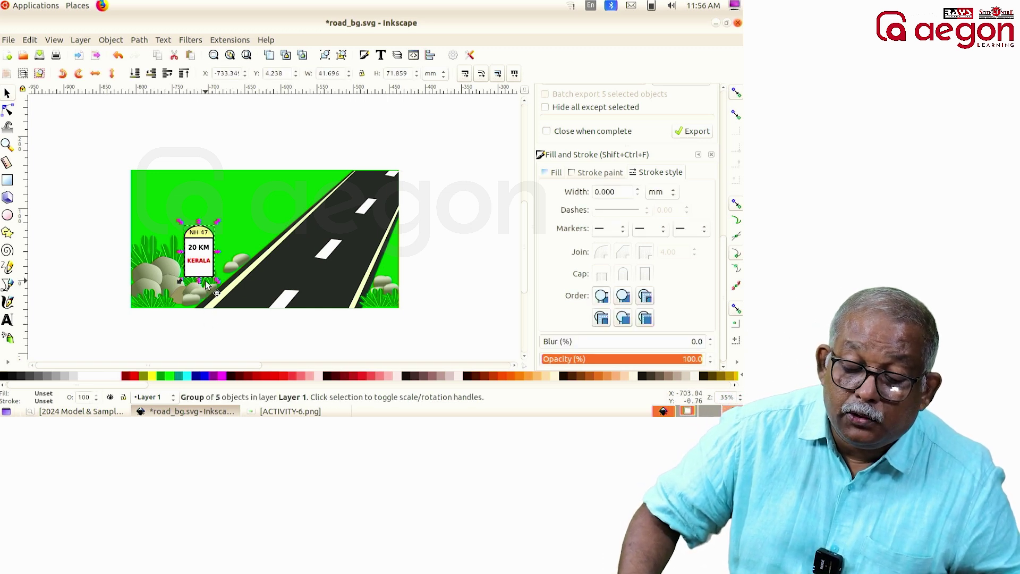
{"action": "left_click", "coordinate": [209, 286]}
{"action": "left_click", "coordinate": [247, 221]}
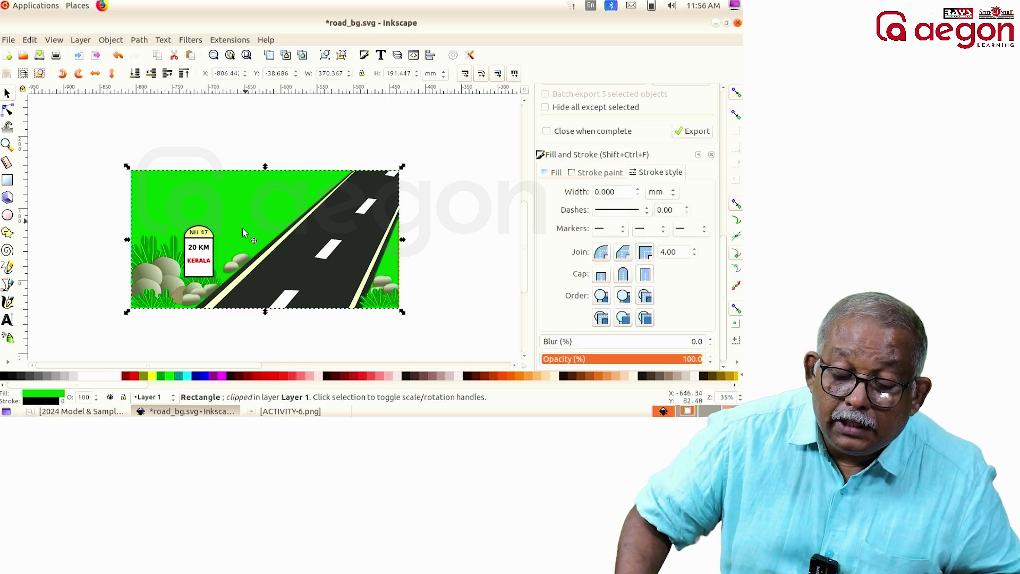
- Move the milestone up clear of the bushes and raise the bush-and-stone group one level in the stacking order
{"action": "left_click", "coordinate": [200, 268]}
{"action": "left_click_drag", "start_coordinate": [199, 268], "coordinate": [192, 278]}
{"action": "left_click", "coordinate": [200, 282]}
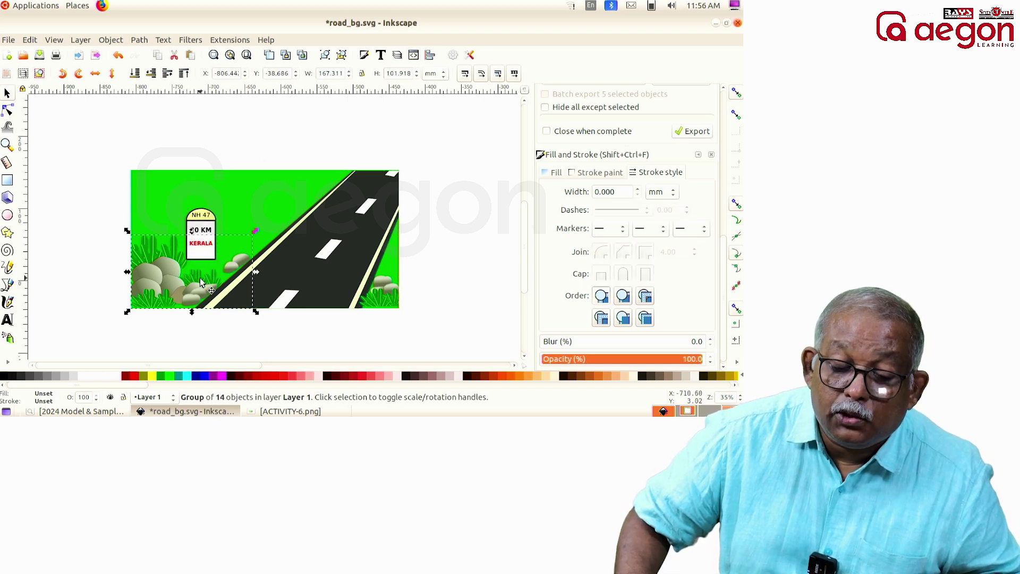
{"action": "left_click", "coordinate": [109, 41]}
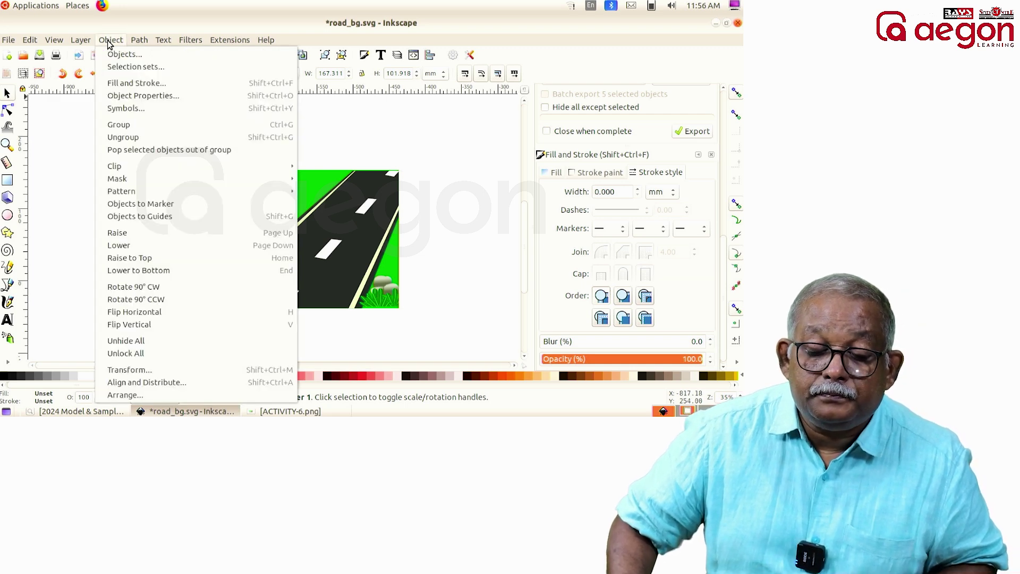
{"action": "mouse_move", "coordinate": [140, 40]}
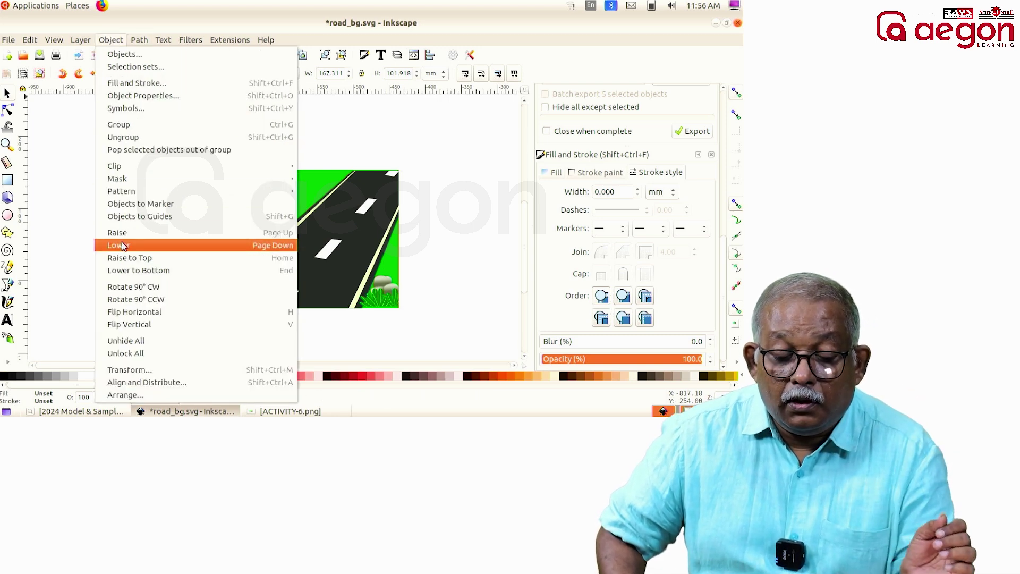
{"action": "left_click", "coordinate": [130, 232]}
- Move the milestone down beside the road, lower it one level in the stacking order and settle its base behind the bushes
{"action": "left_click", "coordinate": [208, 229], "text": "ctrl"}
{"action": "mouse_move", "coordinate": [208, 230]}
{"action": "left_mouse_down"}
{"action": "mouse_move", "coordinate": [208, 246]}
{"action": "mouse_move", "coordinate": [201, 240]}
{"action": "left_mouse_up"}
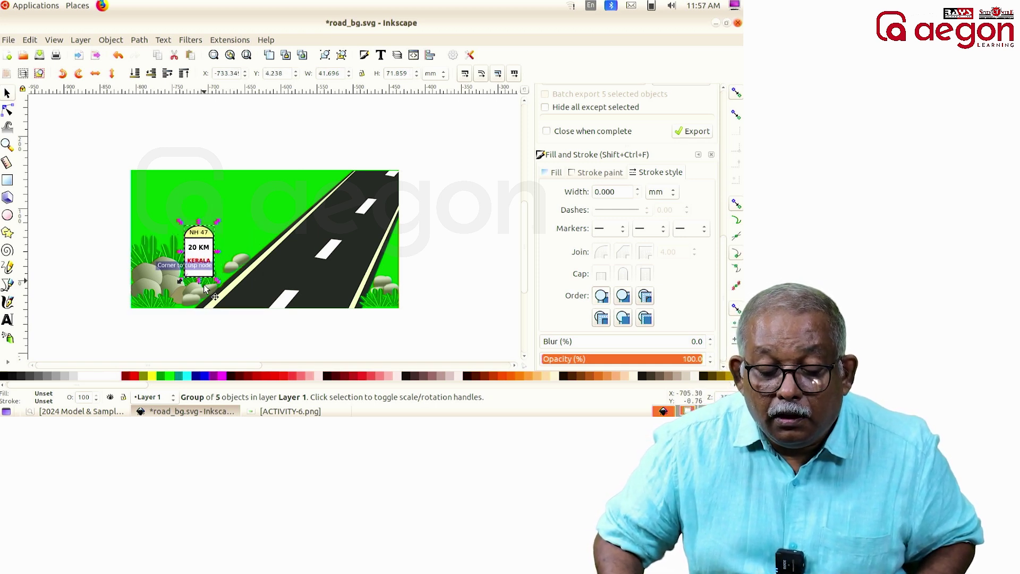
{"action": "left_click", "coordinate": [110, 40]}
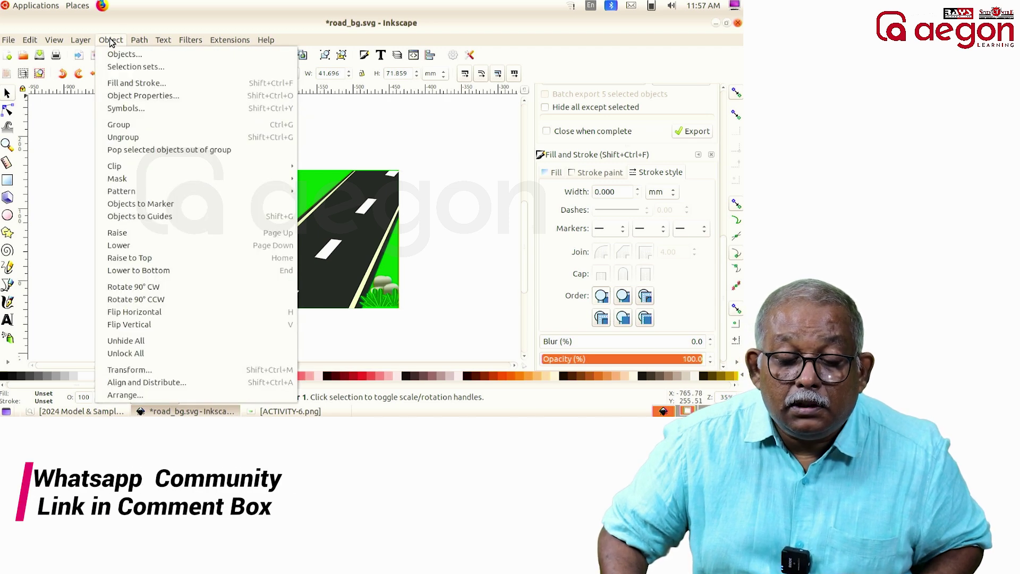
{"action": "left_click", "coordinate": [145, 245]}
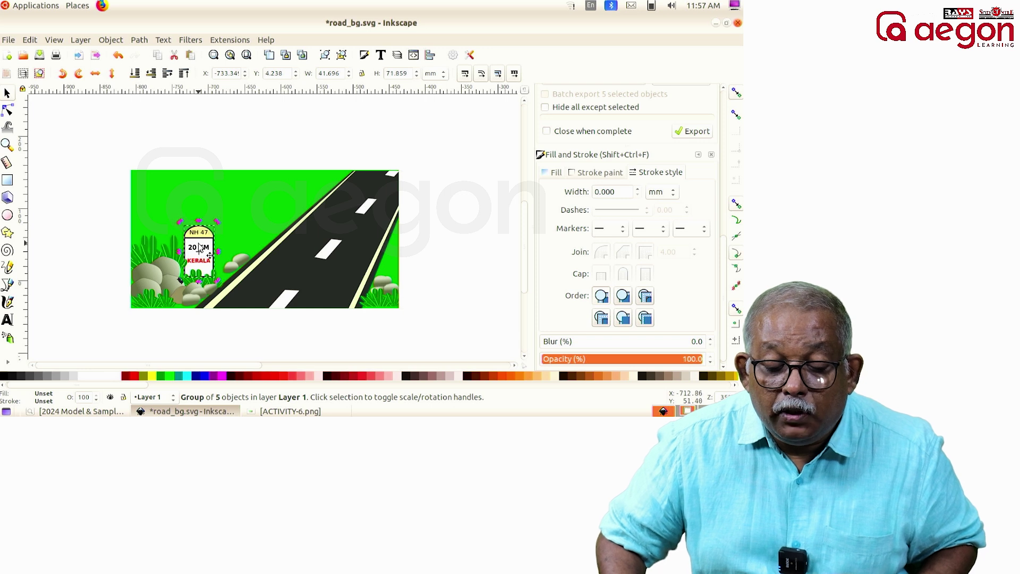
{"action": "key", "text": "alt"}
{"action": "left_click_drag", "start_coordinate": [201, 244], "coordinate": [201, 249]}
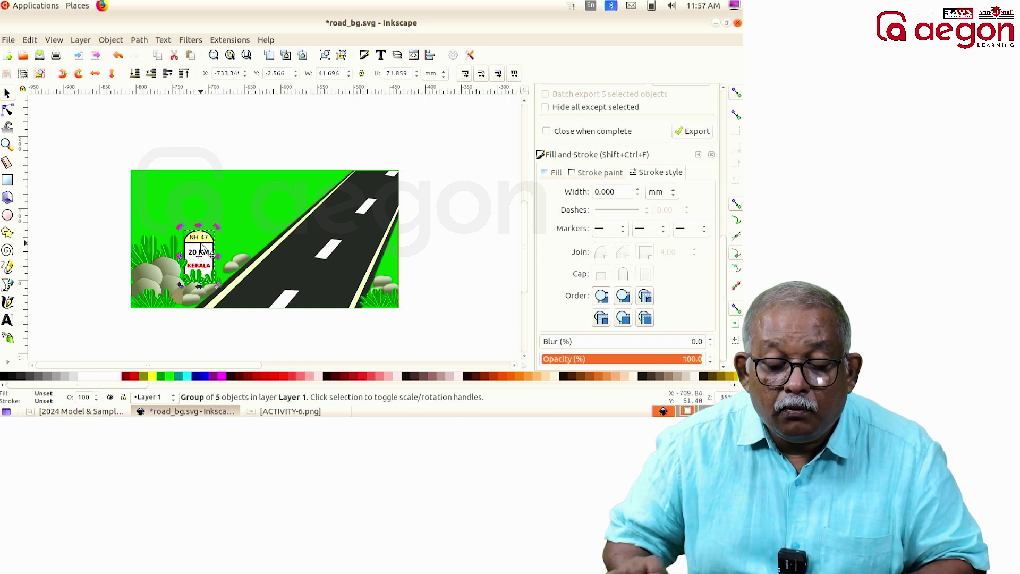
{"action": "key", "text": "Escape"}
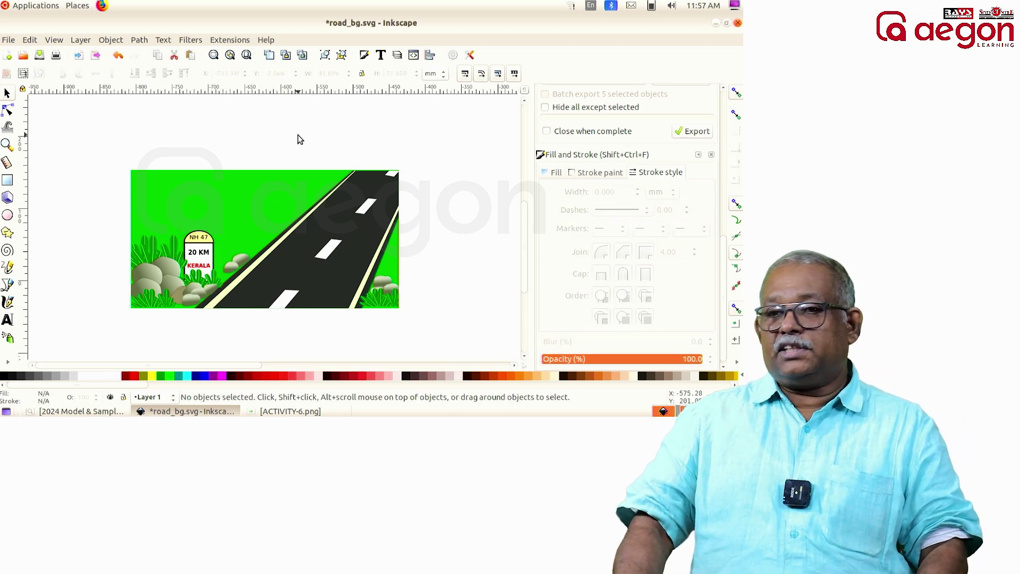
- Group the whole road scene, including the background, road, bushes and milestone, and save the document
{"action": "left_click_drag", "start_coordinate": [77, 134], "coordinate": [435, 342]}
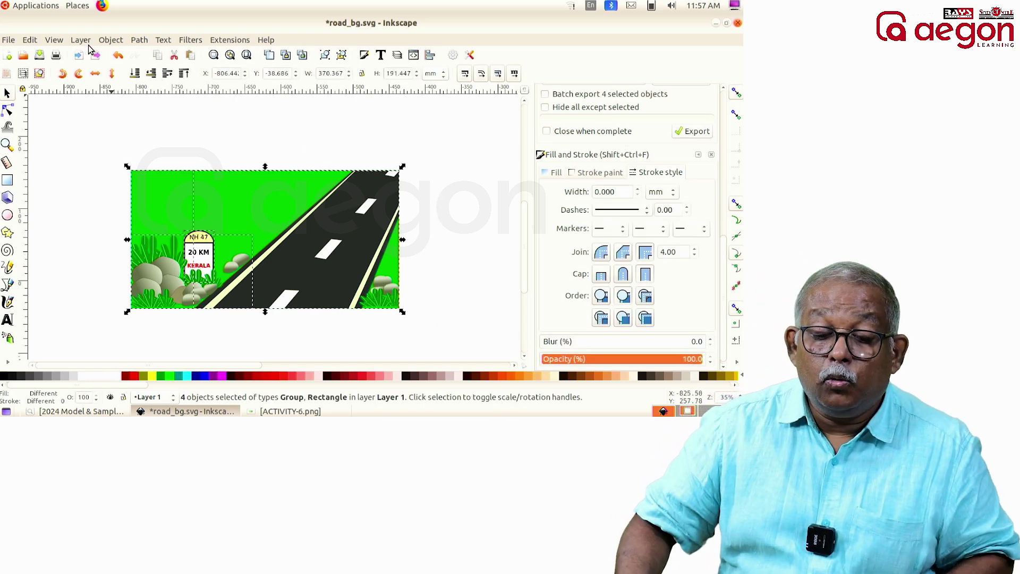
{"action": "left_click", "coordinate": [111, 40]}
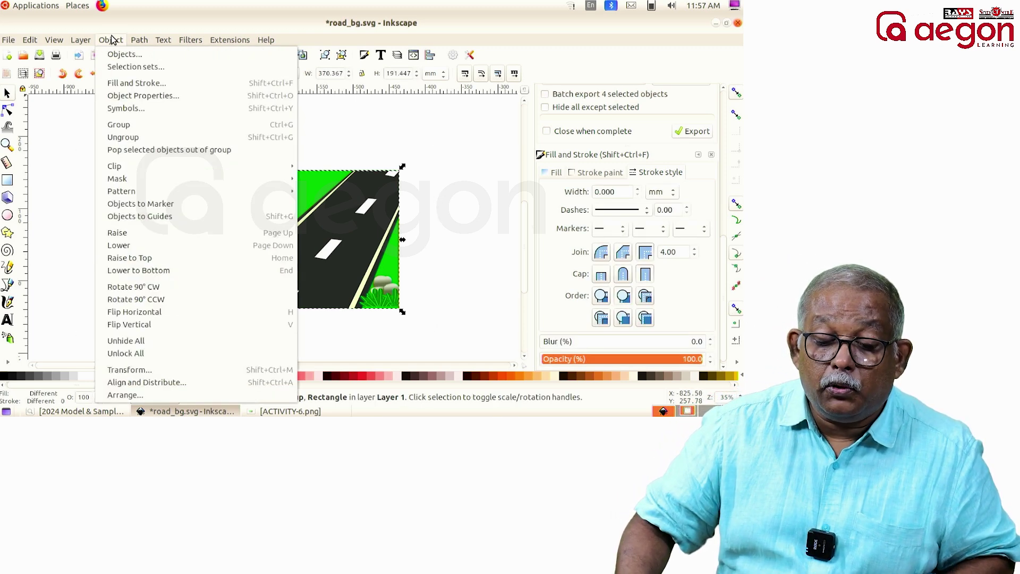
{"action": "left_click", "coordinate": [126, 122]}
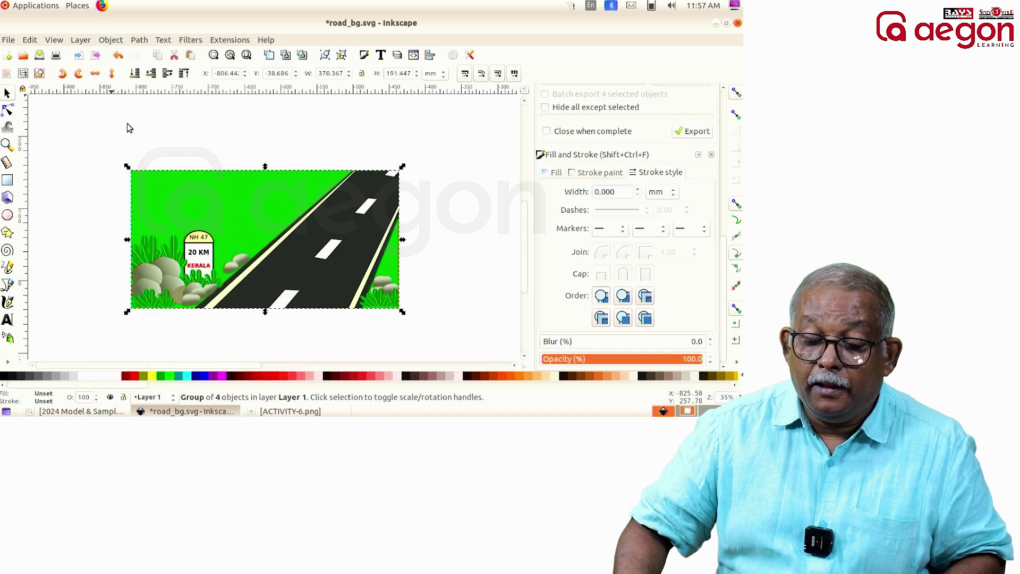
{"action": "left_click", "coordinate": [8, 39]}
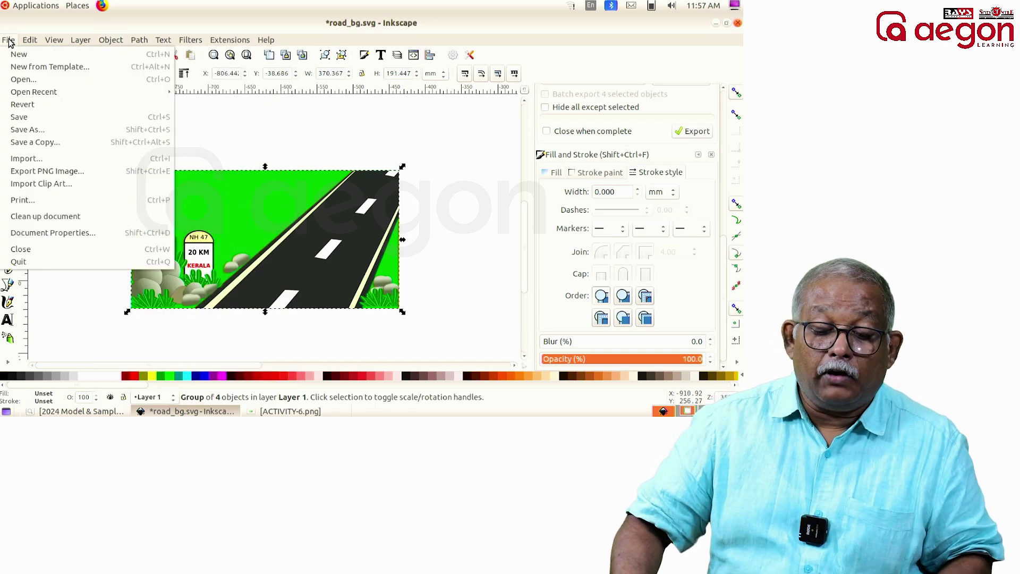
{"action": "left_click", "coordinate": [35, 117]}
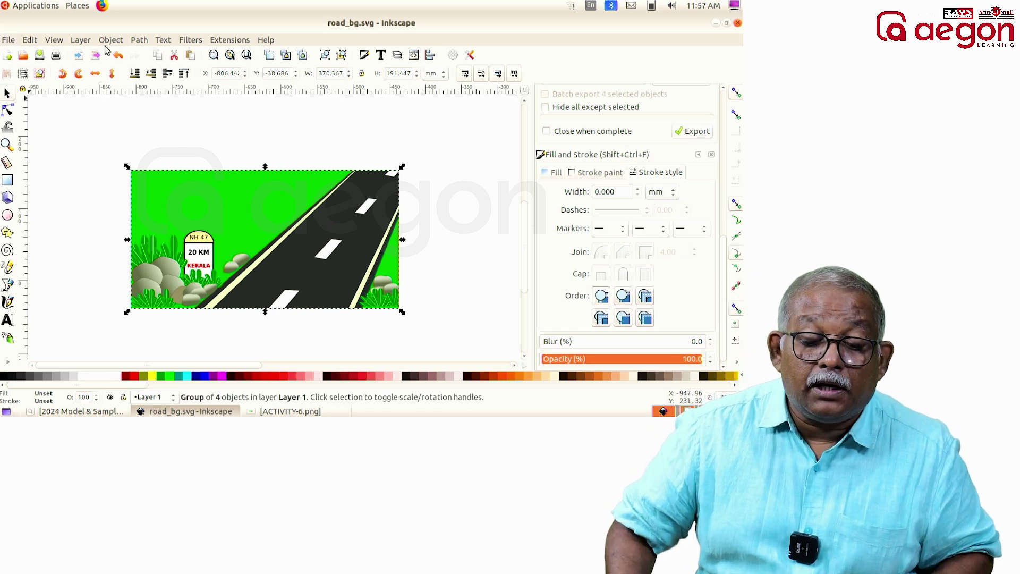
- Save the drawing under the new name 456789_5.svg in the Exam10 folder of the ghss home directory
{"action": "left_click", "coordinate": [9, 39]}
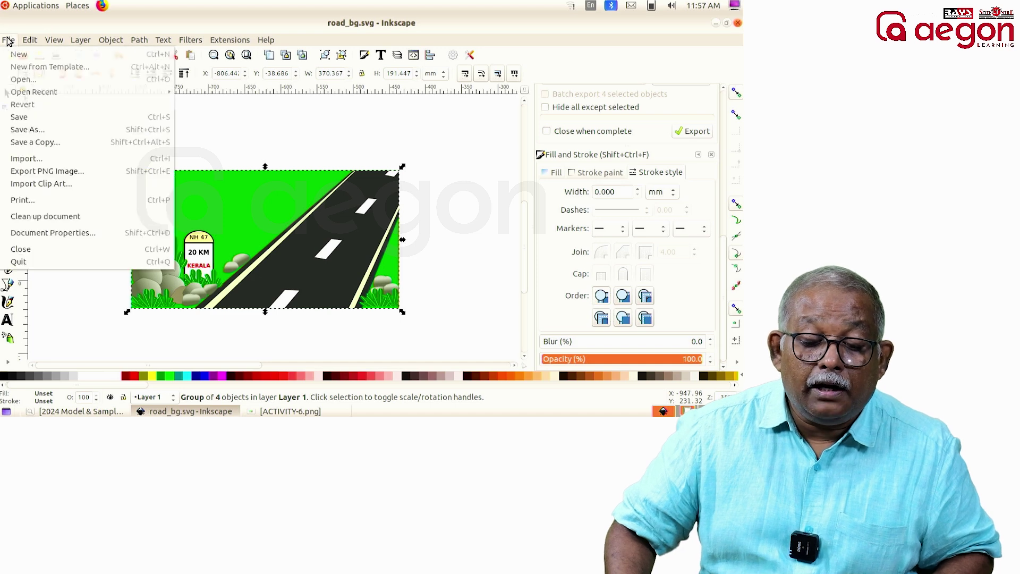
{"action": "left_click", "coordinate": [24, 130]}
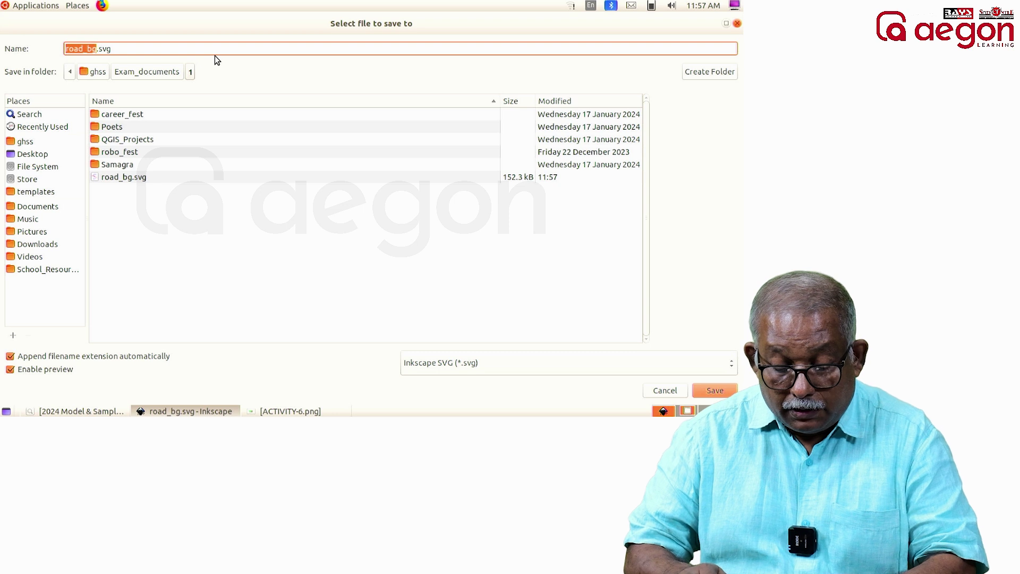
{"action": "type", "text": "456789_"}
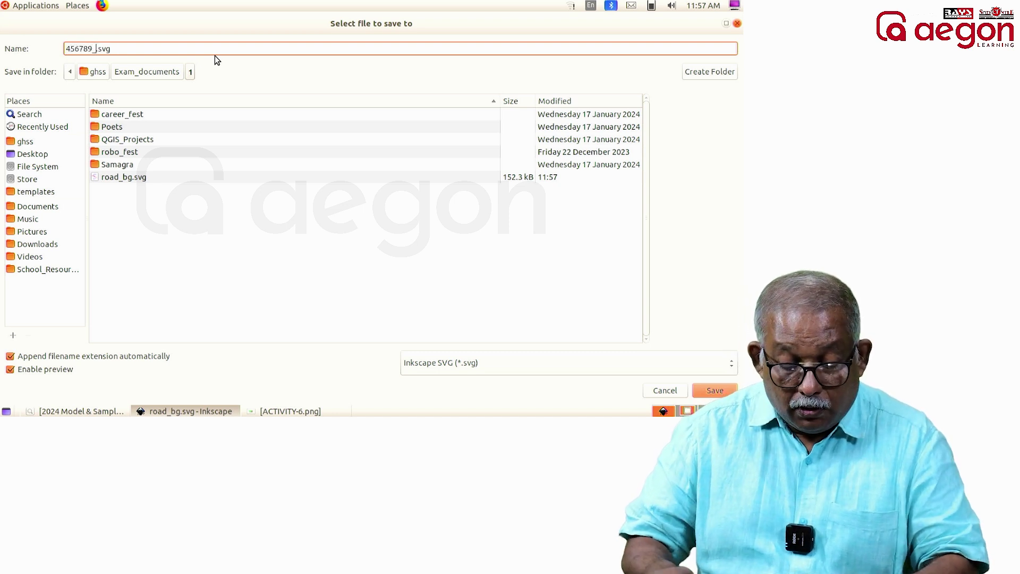
{"action": "type", "text": "5"}
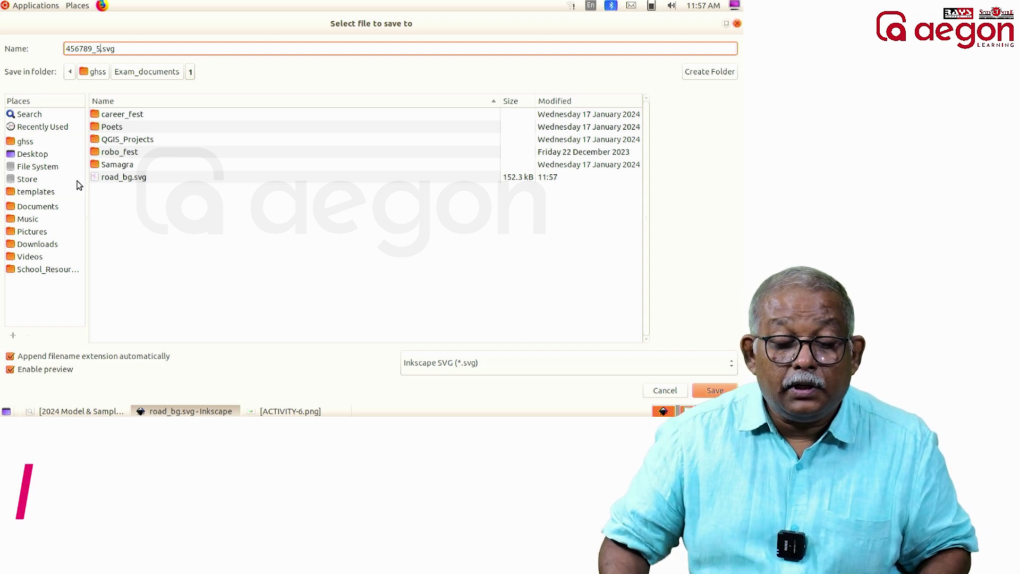
{"action": "left_click", "coordinate": [32, 142]}
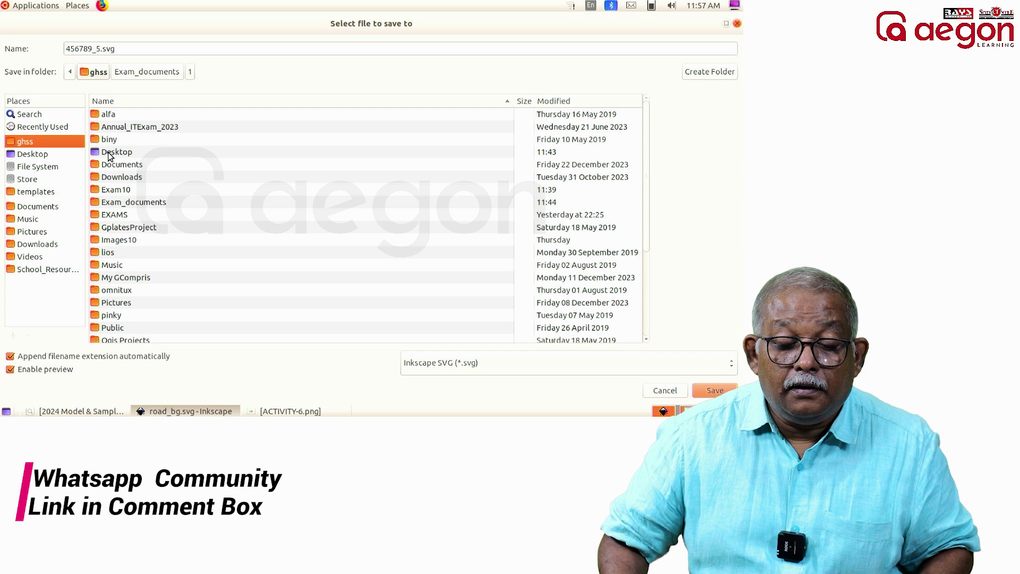
{"action": "double_click", "coordinate": [128, 192]}
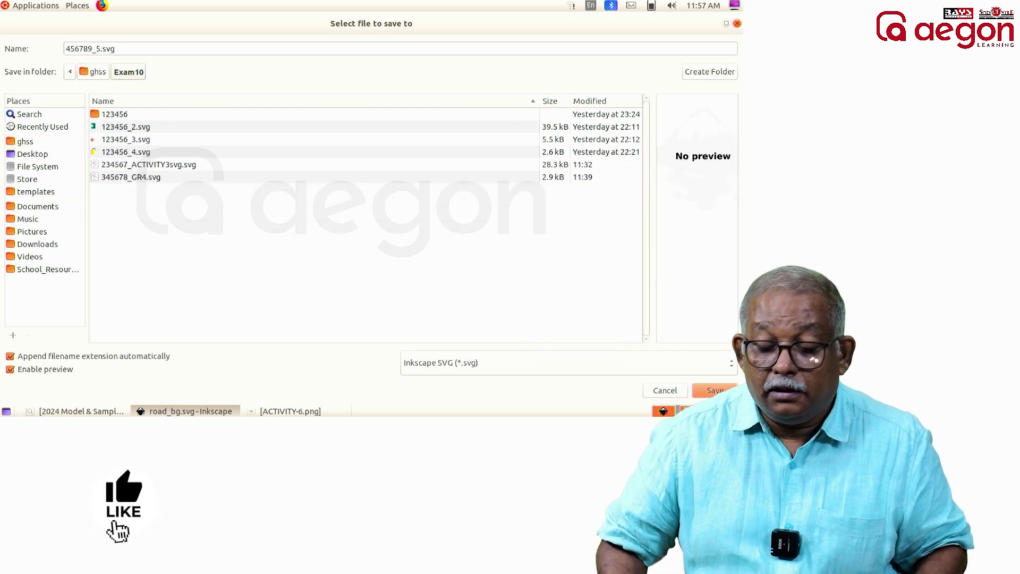
{"action": "left_click", "coordinate": [711, 390]}
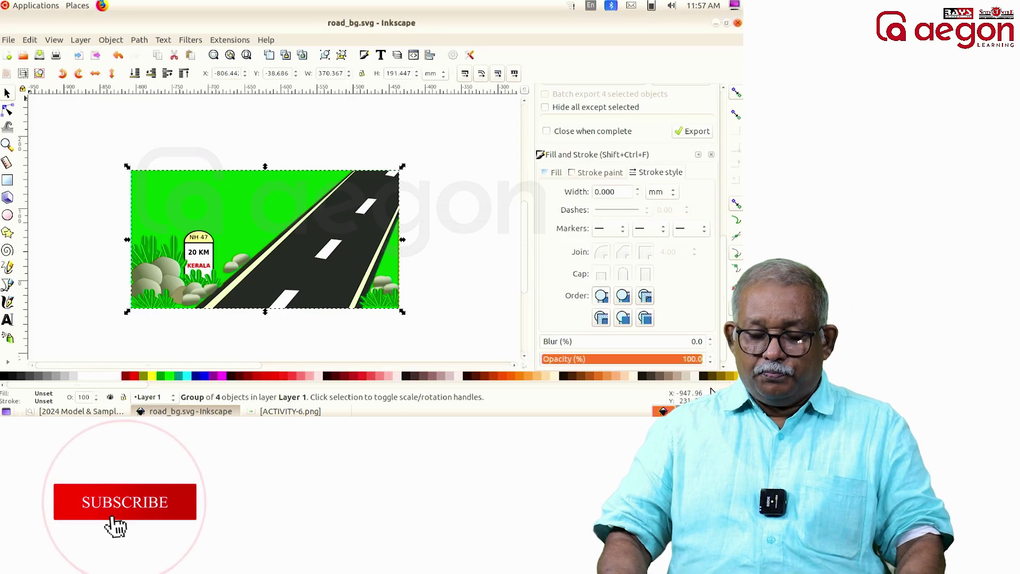